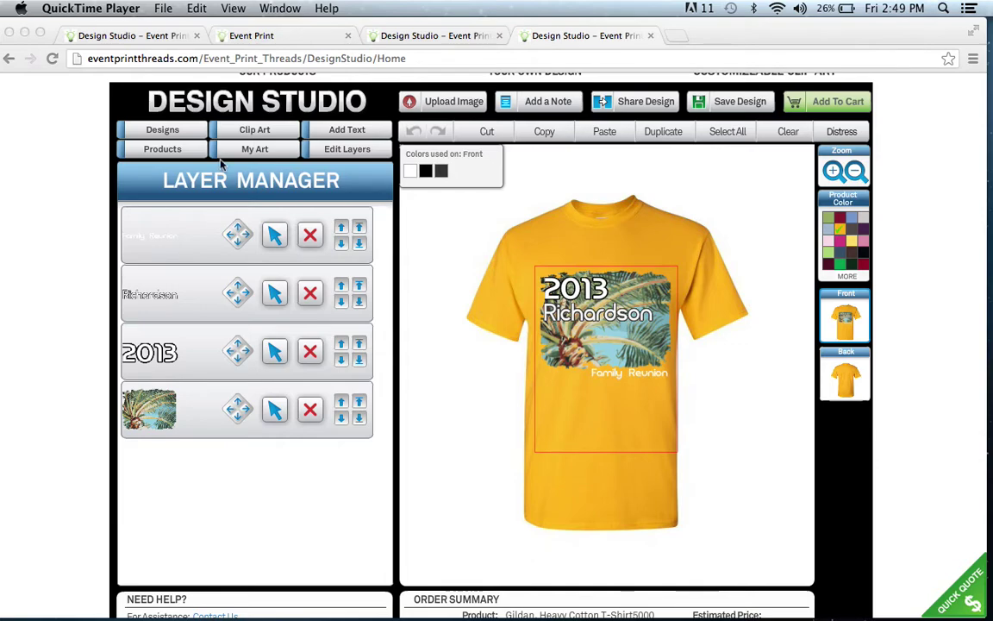
# Go from the Event Print home page to the promotional products shop and view the Company Picnics items
pyautogui.click(276, 43)
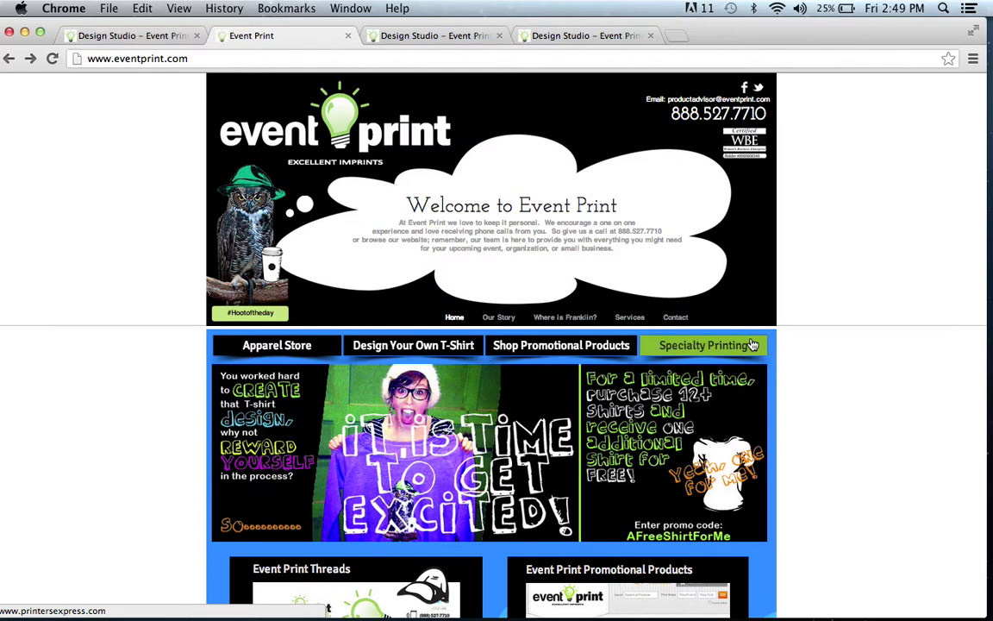
pyautogui.click(576, 346)
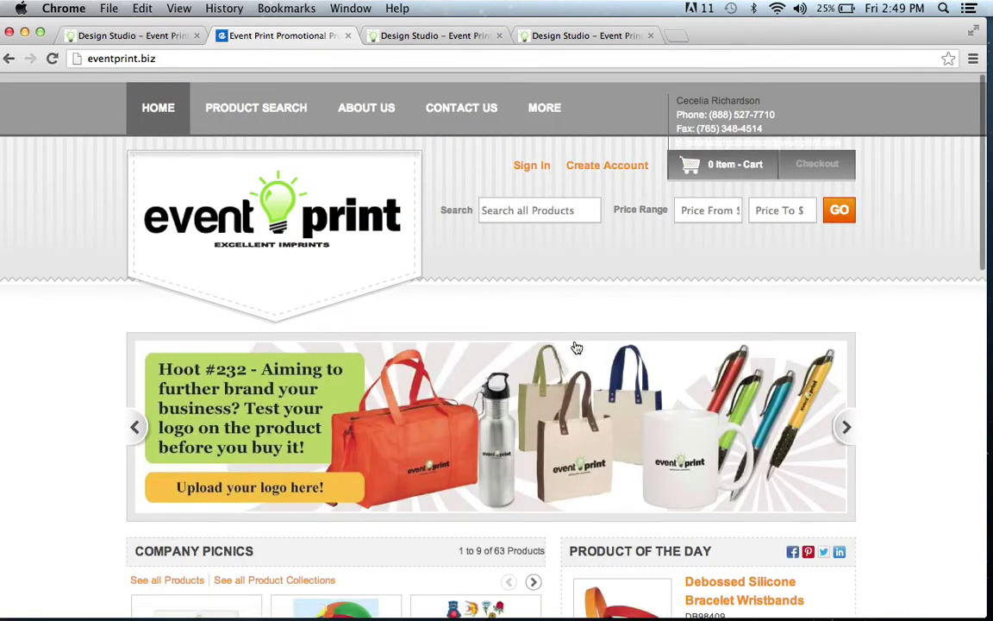
pyautogui.scroll(-3, 576, 346)
pyautogui.scroll(-5, 491, 345)
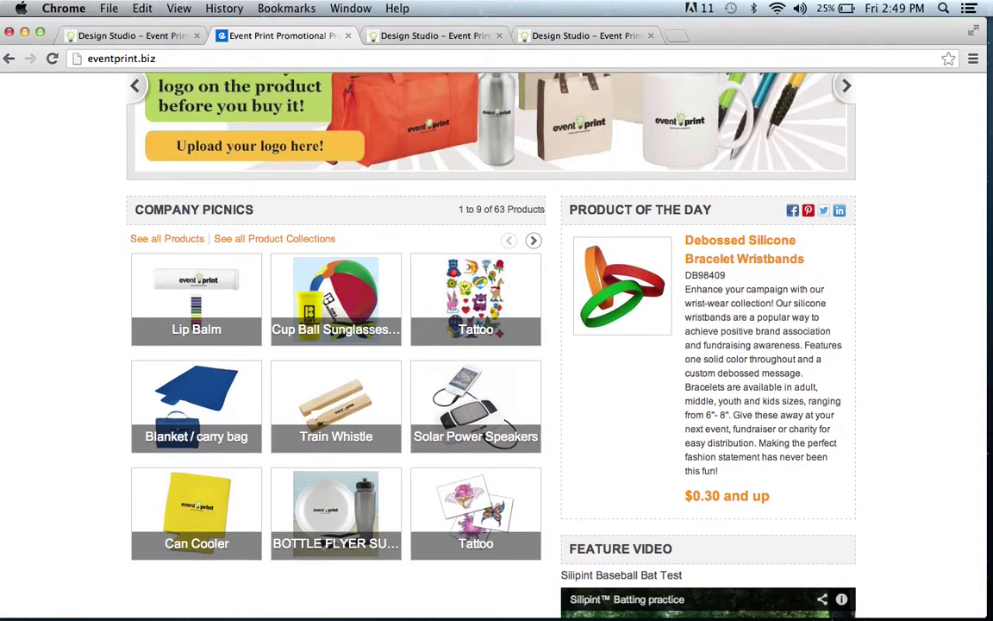
# Open the Can Cooler product and examine its description and quantity pricing
pyautogui.click(200, 523)
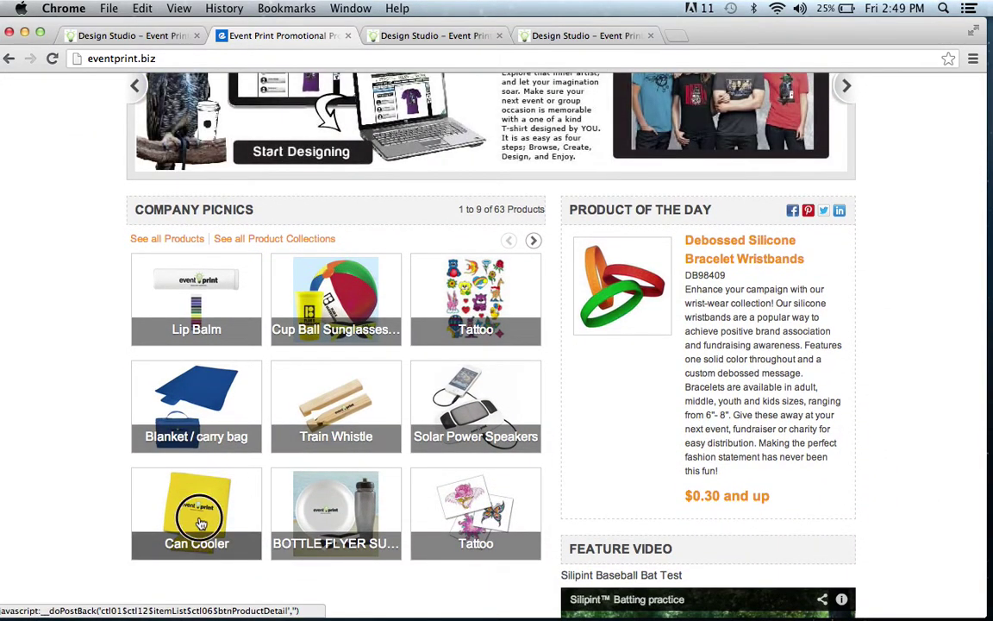
pyautogui.click(183, 521)
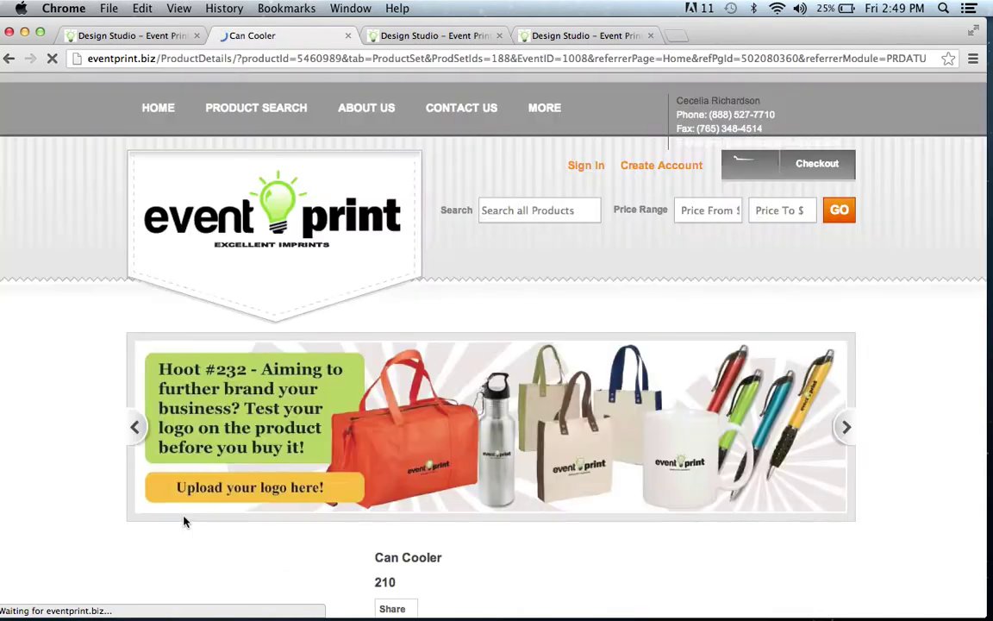
pyautogui.scroll(-4, 184, 521)
pyautogui.scroll(-2, 497, 345)
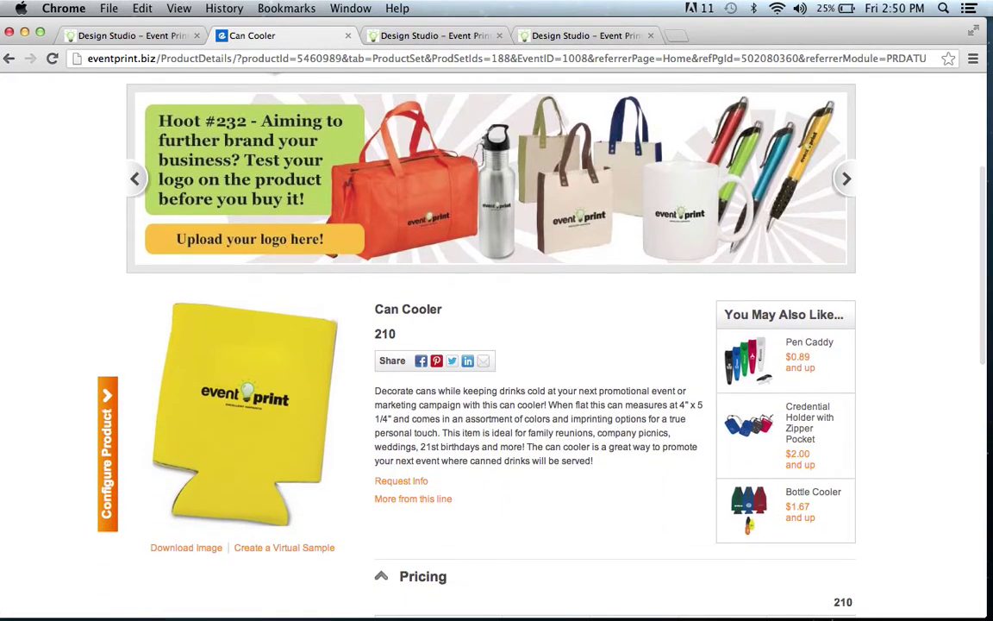
pyautogui.scroll(-2, 496, 345)
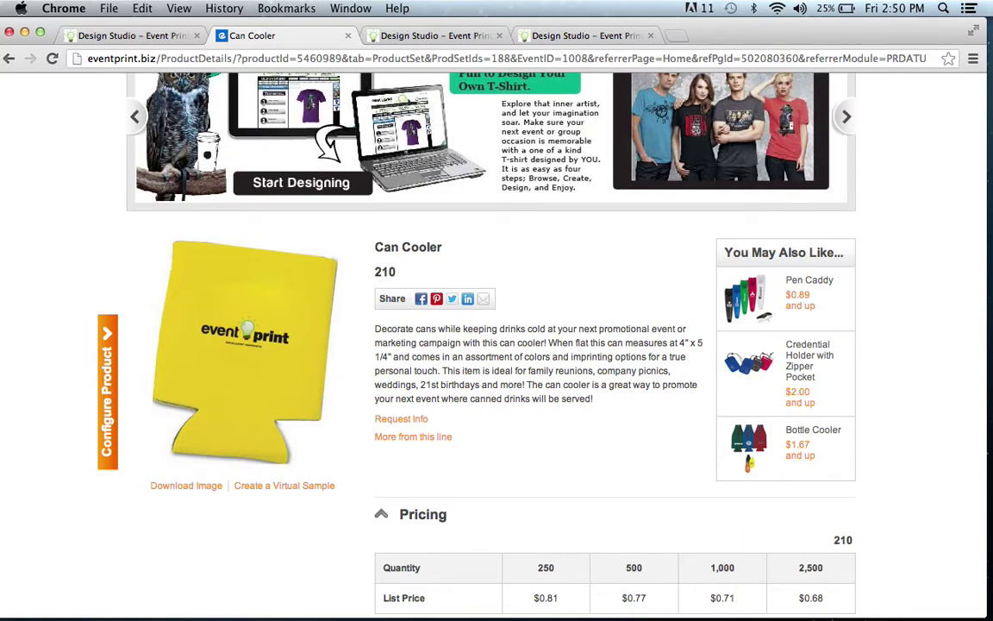
# Return to the Event Print home page and open the Apparel Store's product catalog
pyautogui.click(10, 60)
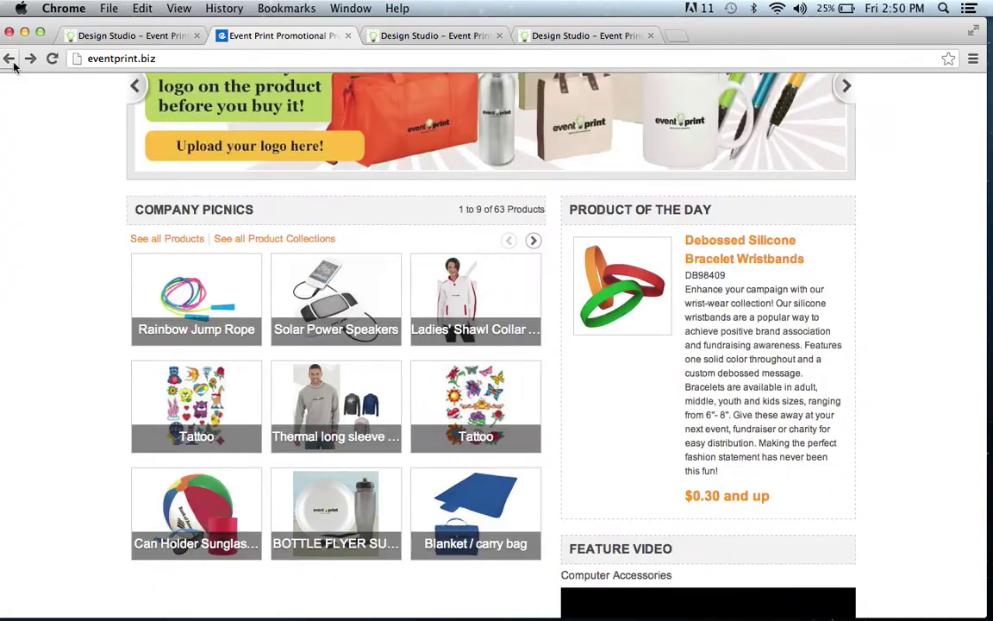
pyautogui.click(10, 60)
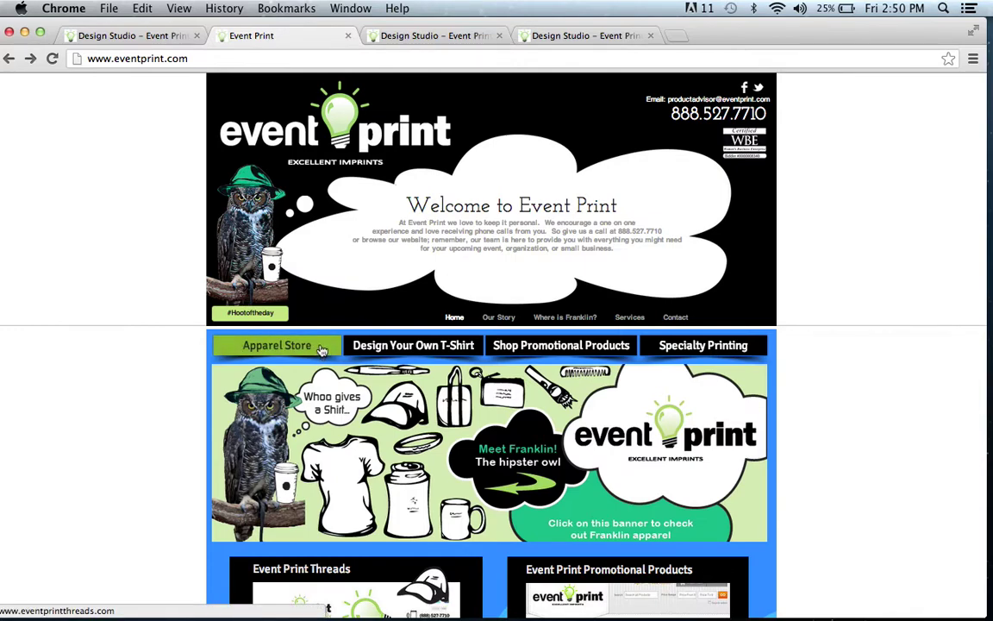
pyautogui.click(318, 348)
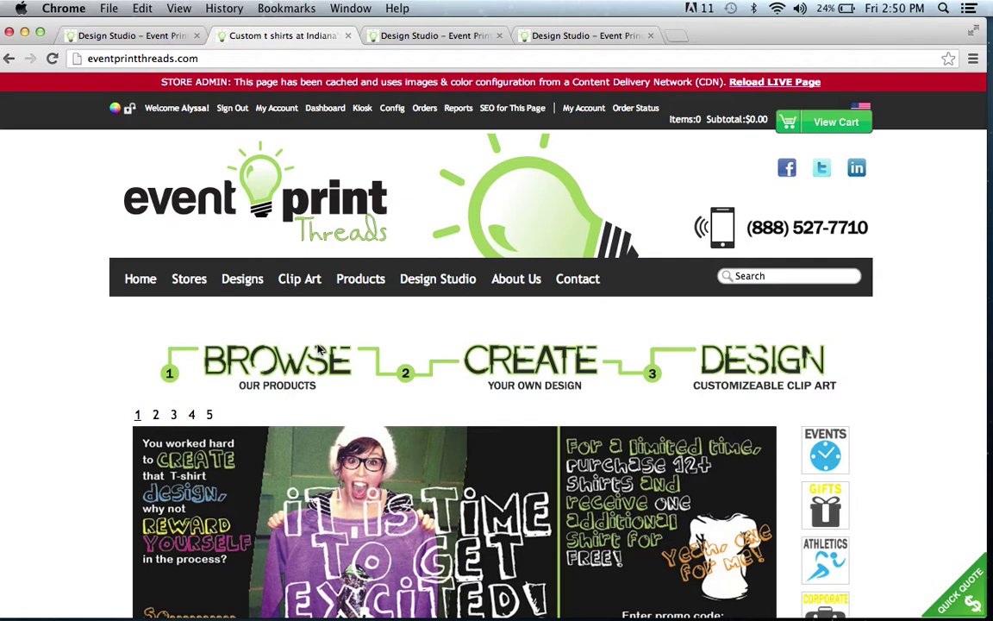
pyautogui.click(379, 284)
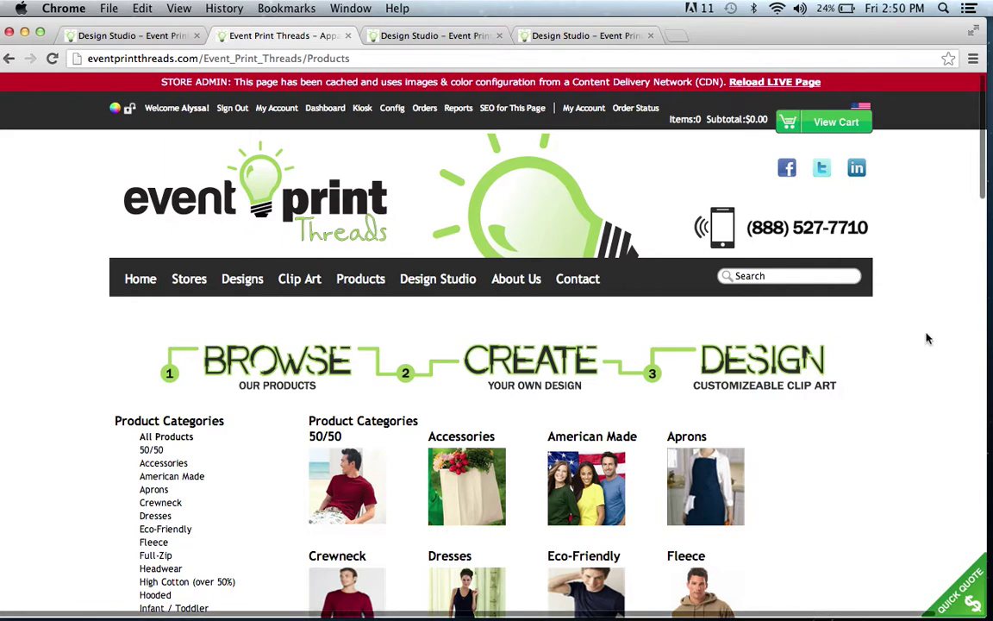
# Look through the apparel categories and open the products of the manufacturer Canvas
pyautogui.moveTo(981, 163); pyautogui.dragTo(976, 218)
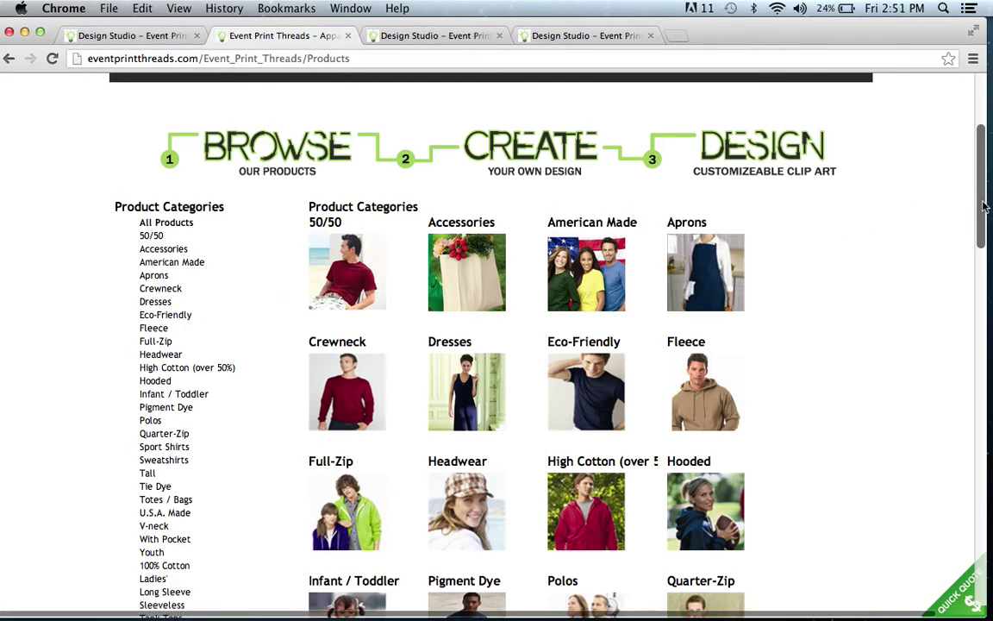
pyautogui.moveTo(985, 201); pyautogui.dragTo(973, 314)
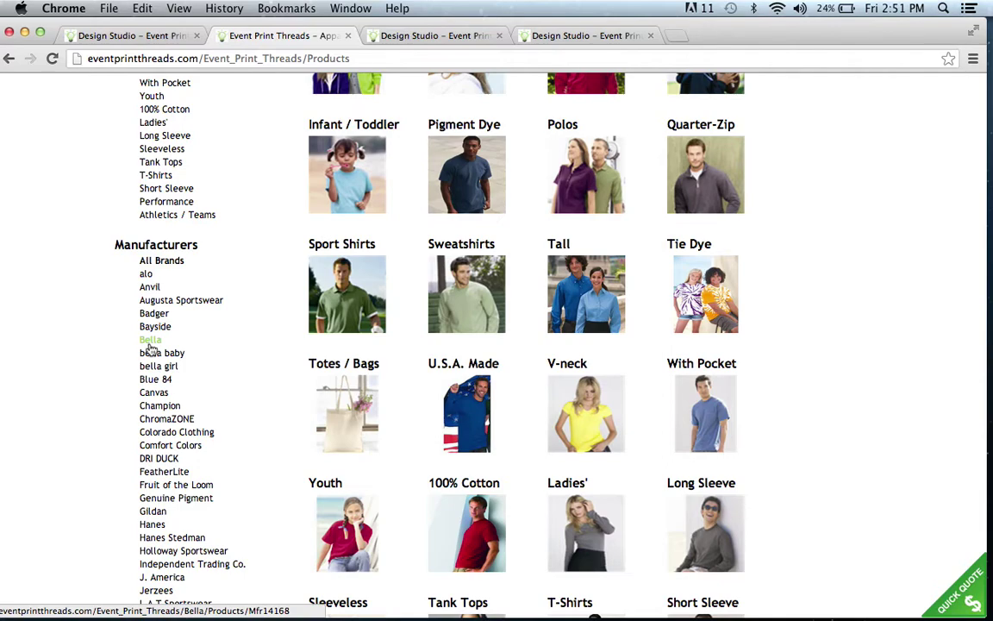
pyautogui.click(159, 392)
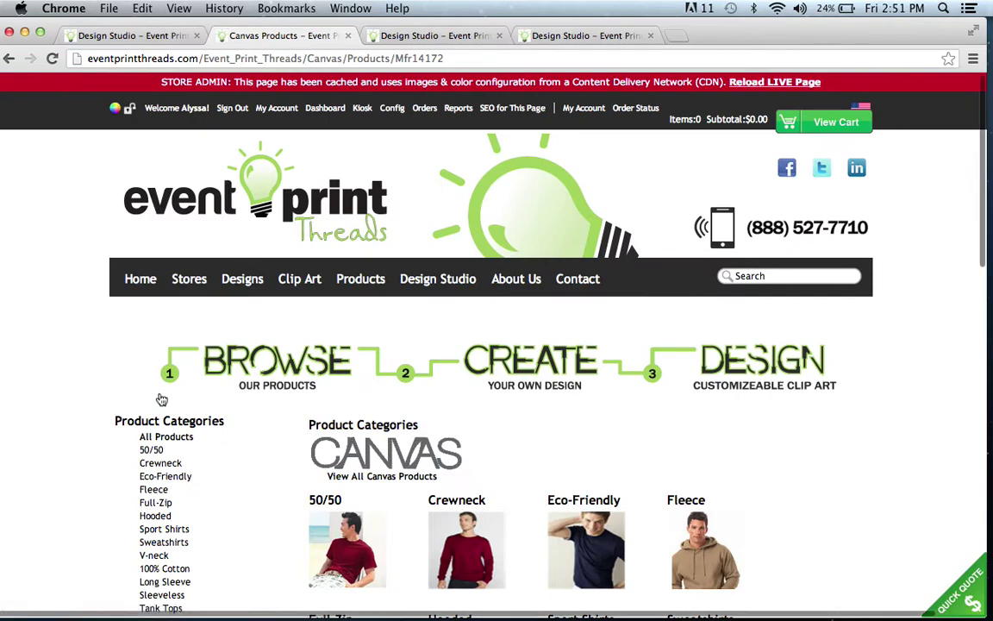
# Open the 100% Cotton category of the Canvas products and view the available garments
pyautogui.scroll(-5, 918, 421)
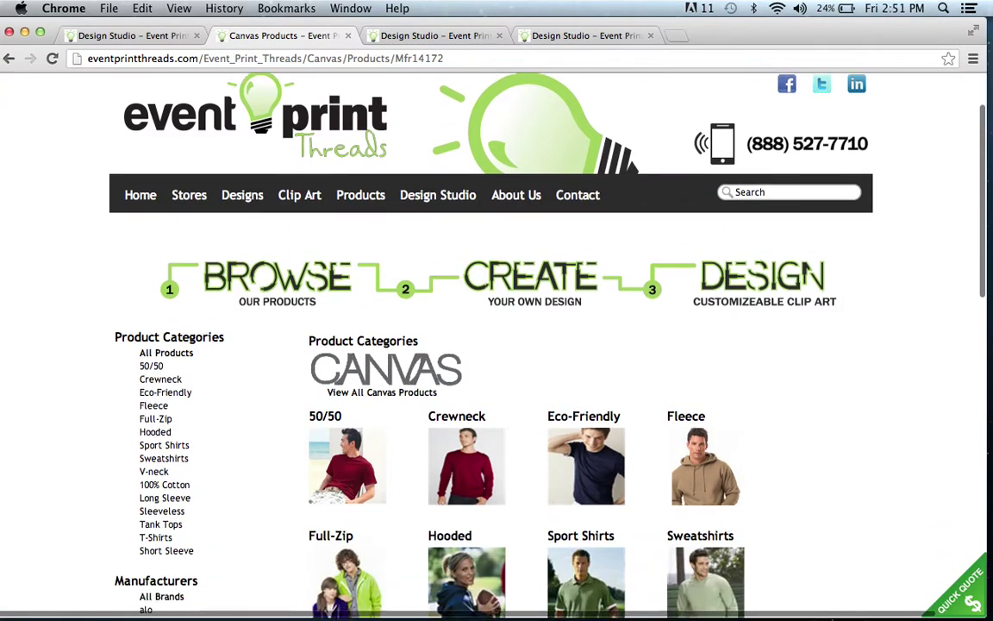
pyautogui.scroll(-3, 702, 466)
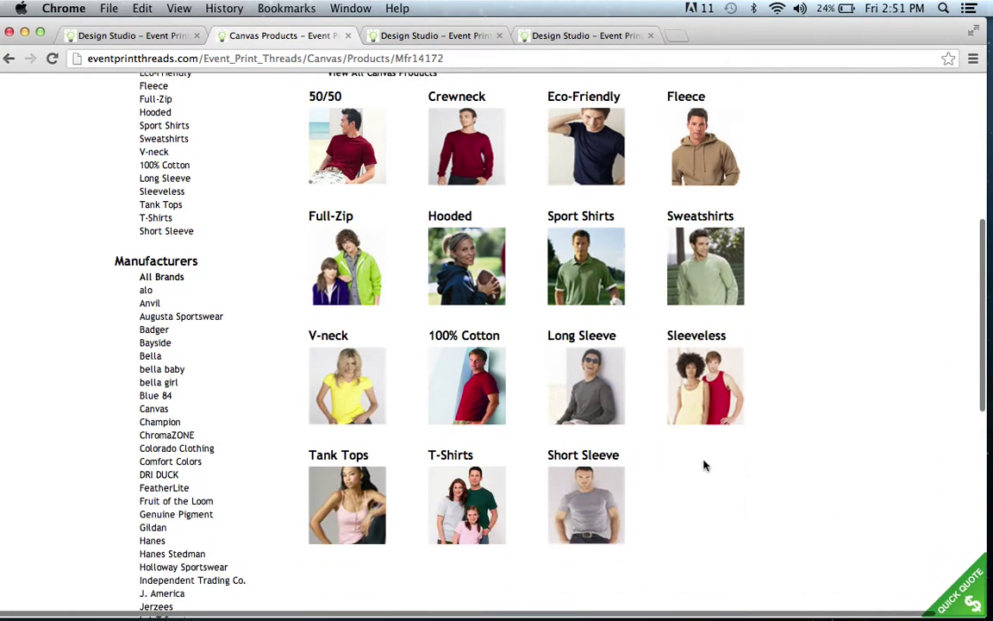
pyautogui.click(485, 345)
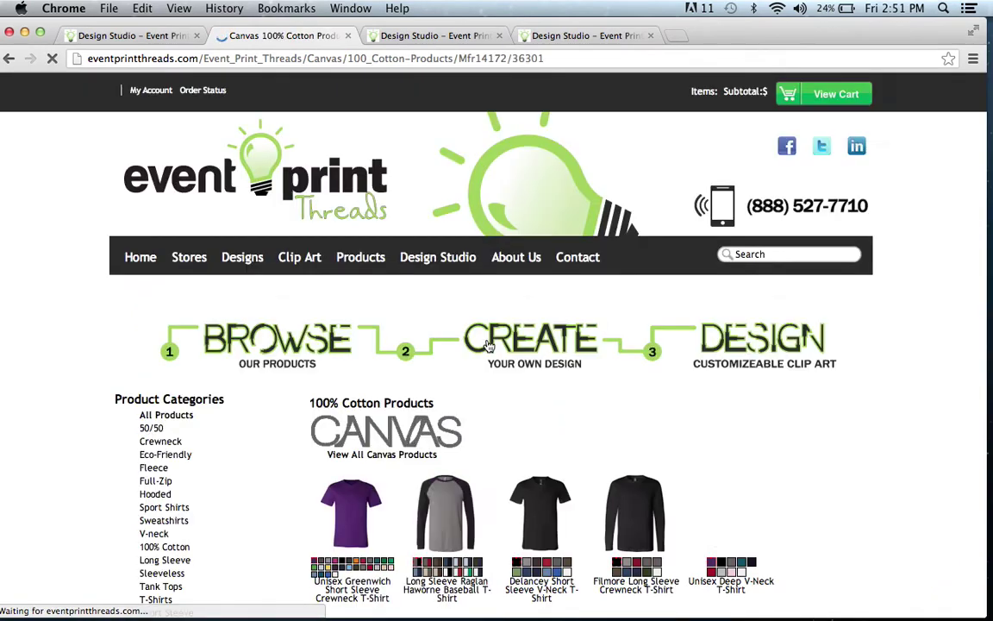
pyautogui.scroll(-8, 487, 344)
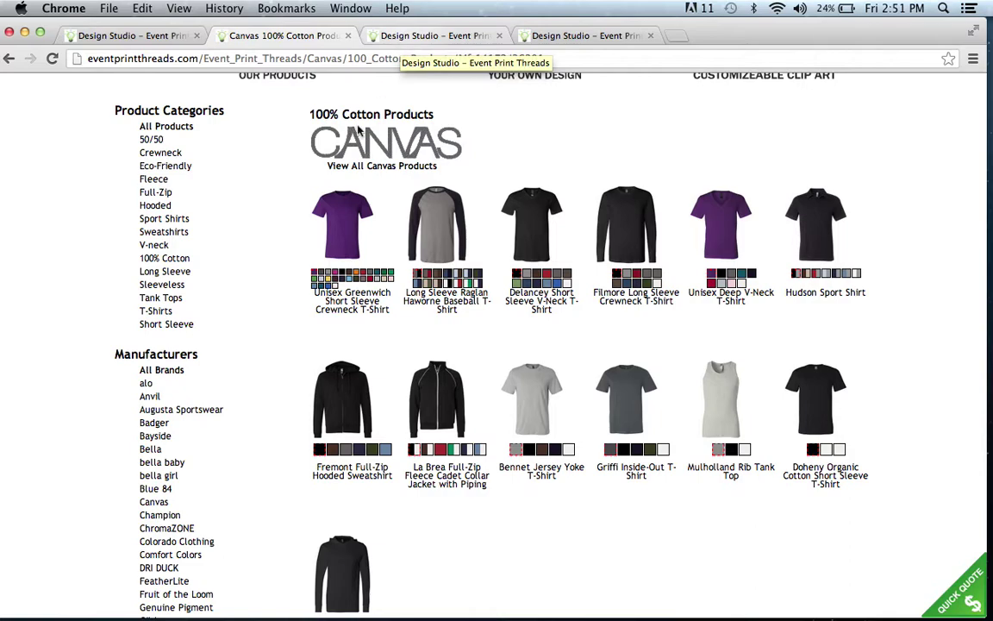
# Open the Unisex Greenwich Short Sleeve Crewneck T-Shirt and start customizing it in the Design Studio
pyautogui.click(352, 205)
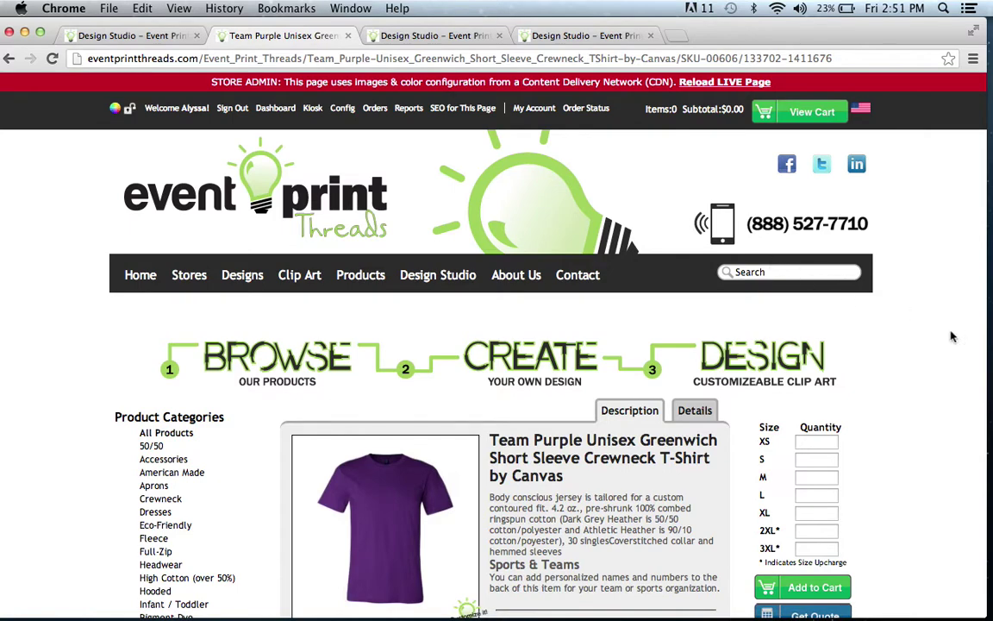
pyautogui.scroll(-5, 953, 336)
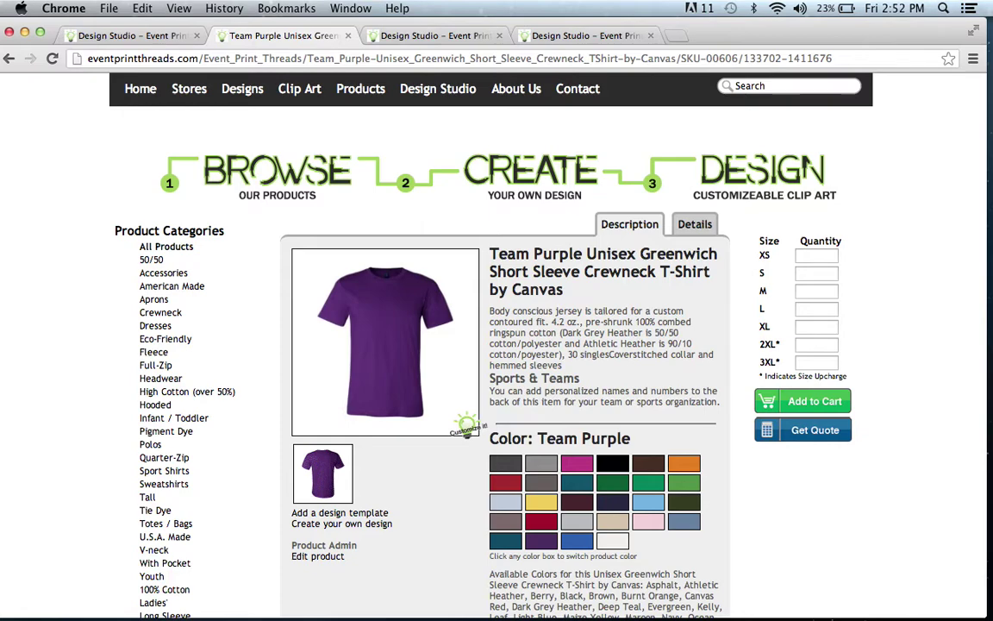
pyautogui.click(477, 429)
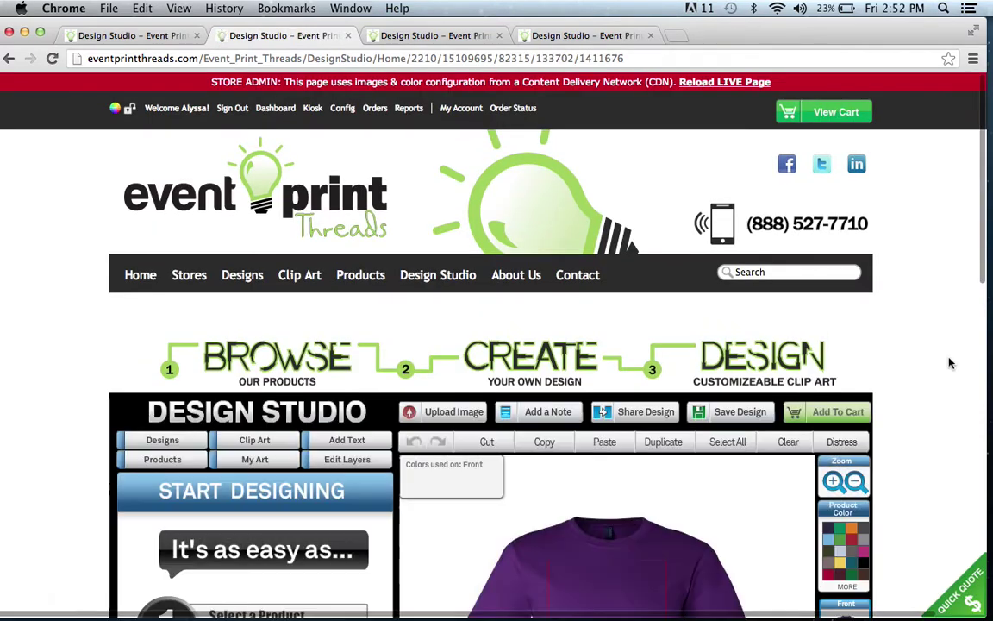
pyautogui.scroll(-5, 945, 366)
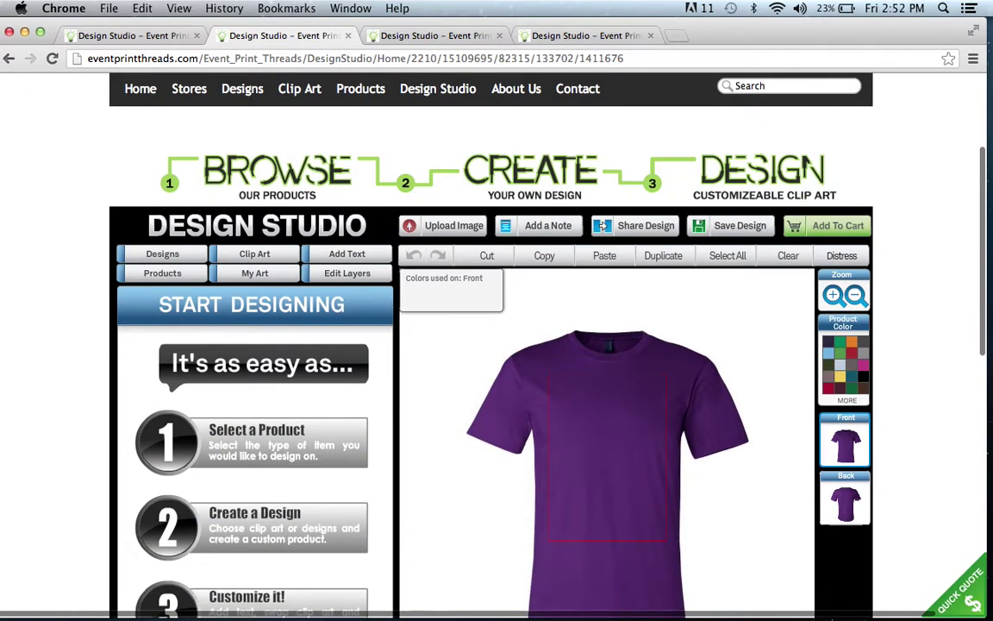
pyautogui.scroll(-2, 492, 345)
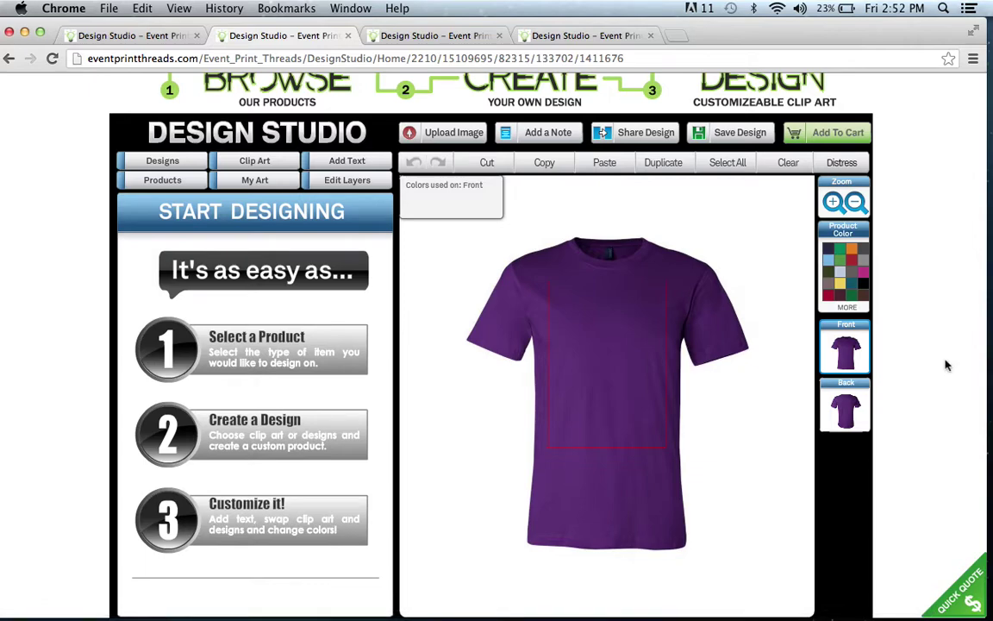
# Check the finished Jack Attack design for reference and set the blank purple shirt's product color to teal
pyautogui.click(471, 39)
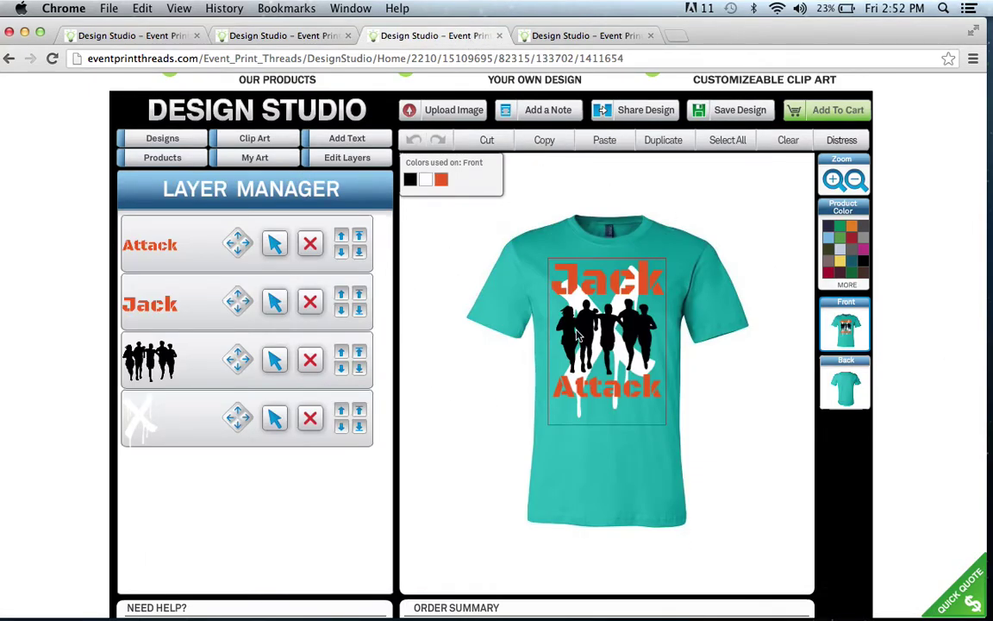
pyautogui.click(314, 37)
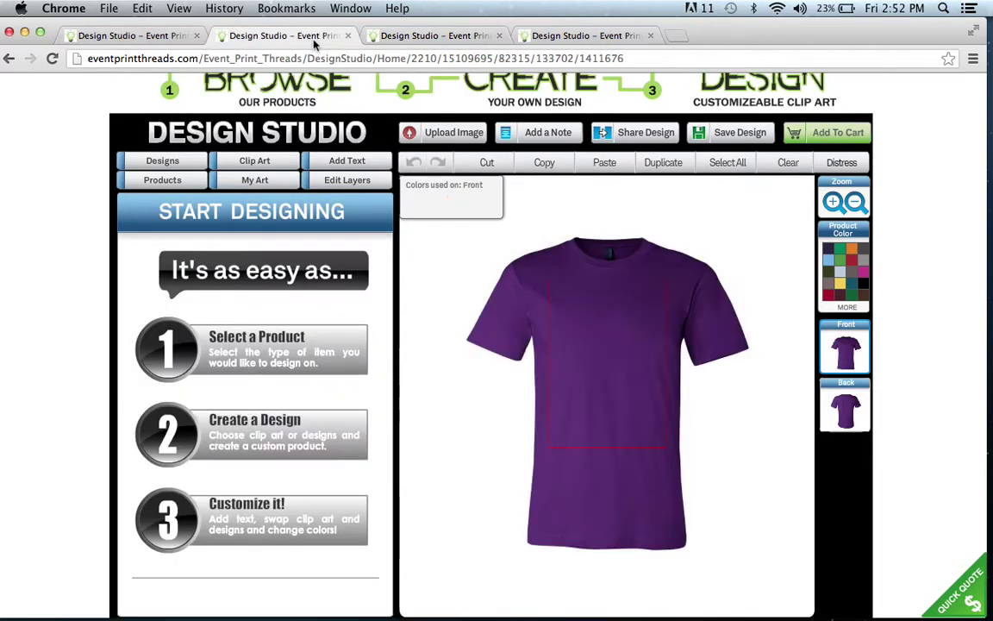
pyautogui.click(846, 308)
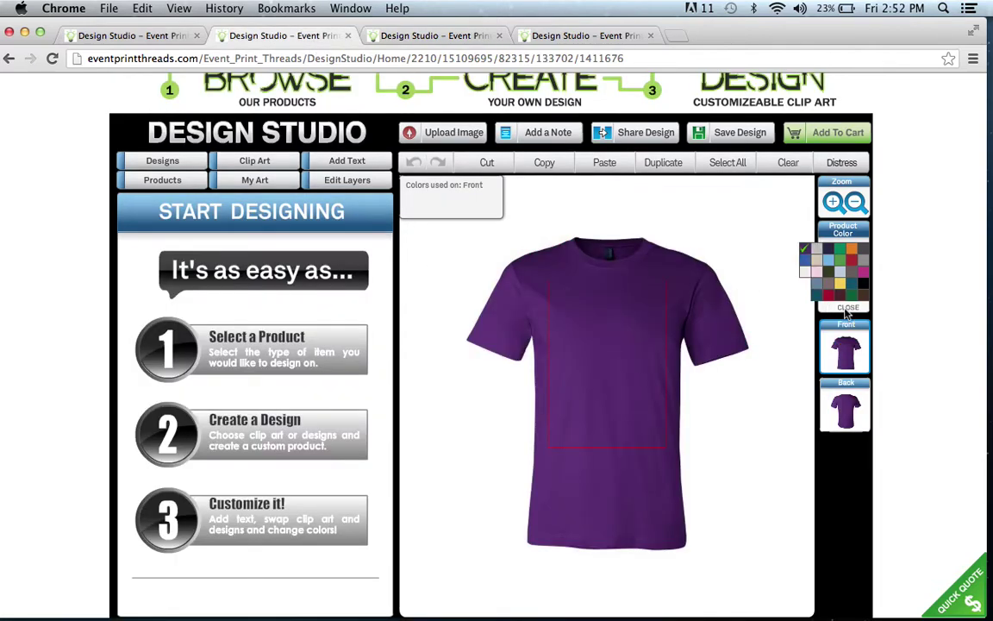
pyautogui.click(819, 299)
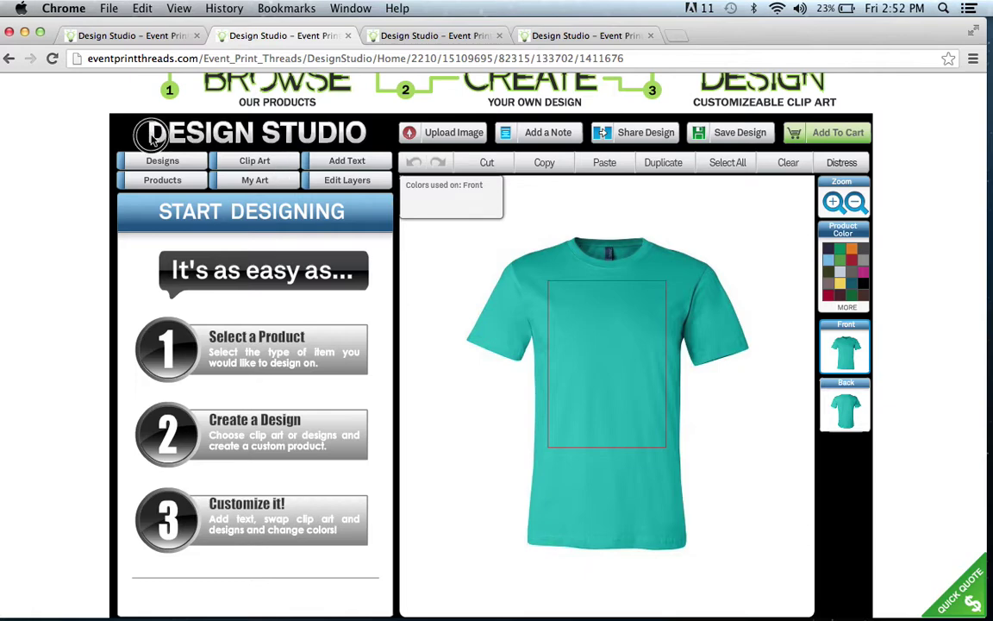
# Open the Track and Field category within the Sports clip art
pyautogui.click(255, 166)
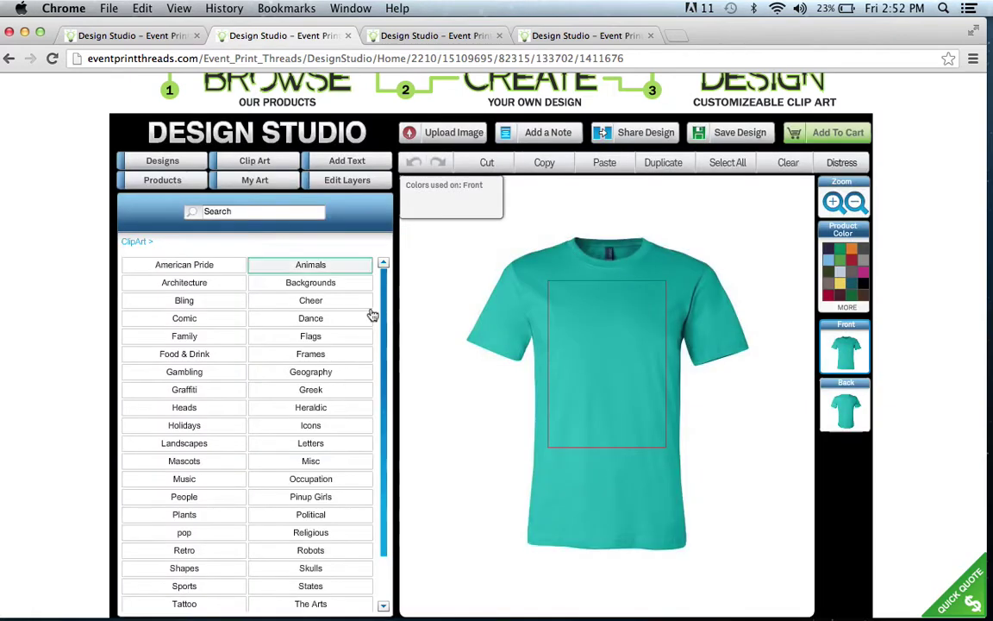
pyautogui.moveTo(380, 320); pyautogui.dragTo(381, 412)
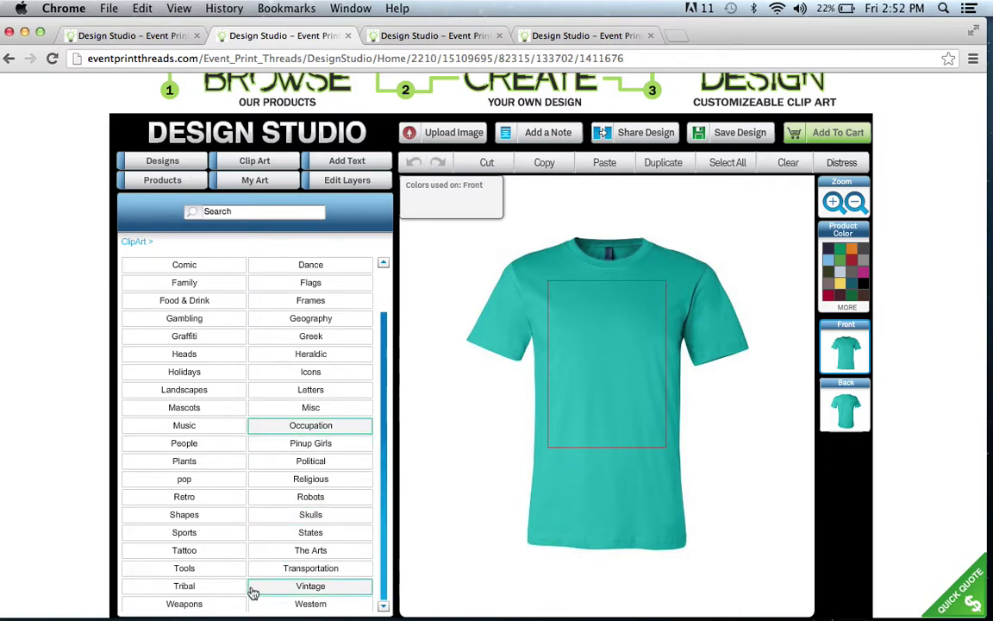
pyautogui.click(213, 536)
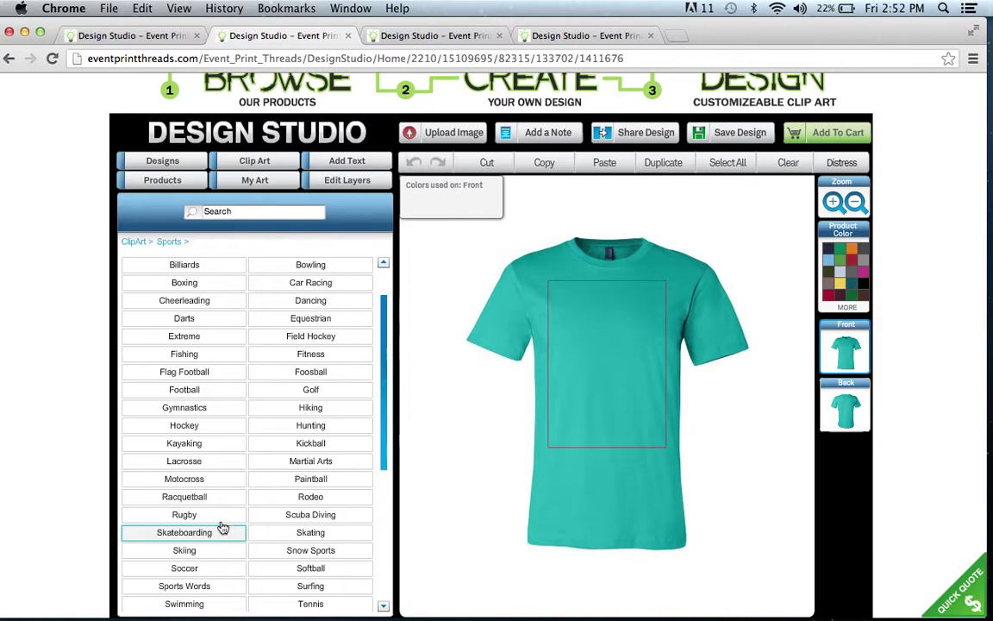
pyautogui.click(383, 408)
pyautogui.moveTo(383, 408); pyautogui.dragTo(384, 459)
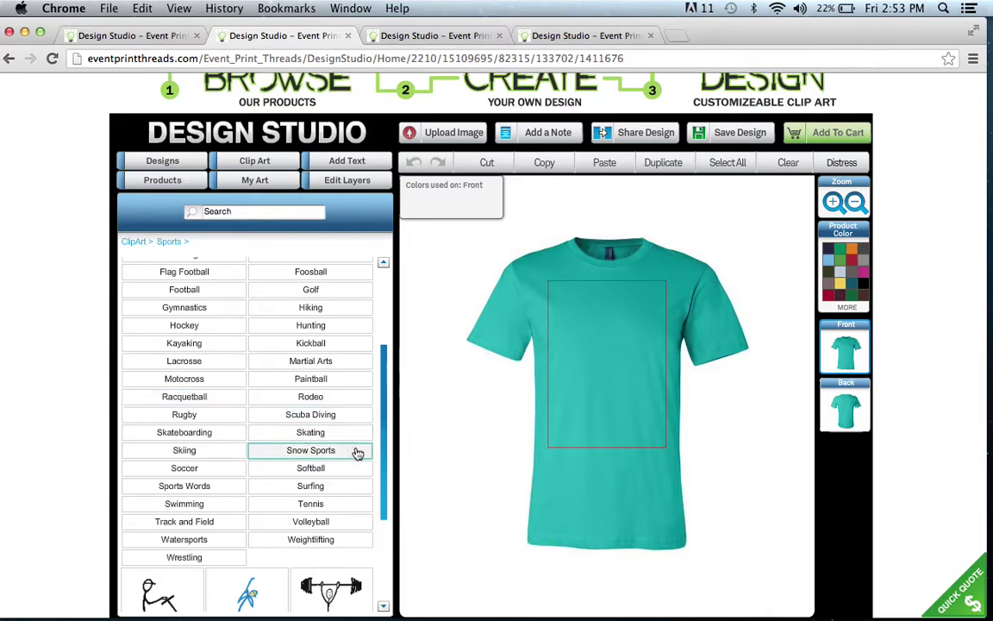
pyautogui.moveTo(385, 401); pyautogui.dragTo(383, 431)
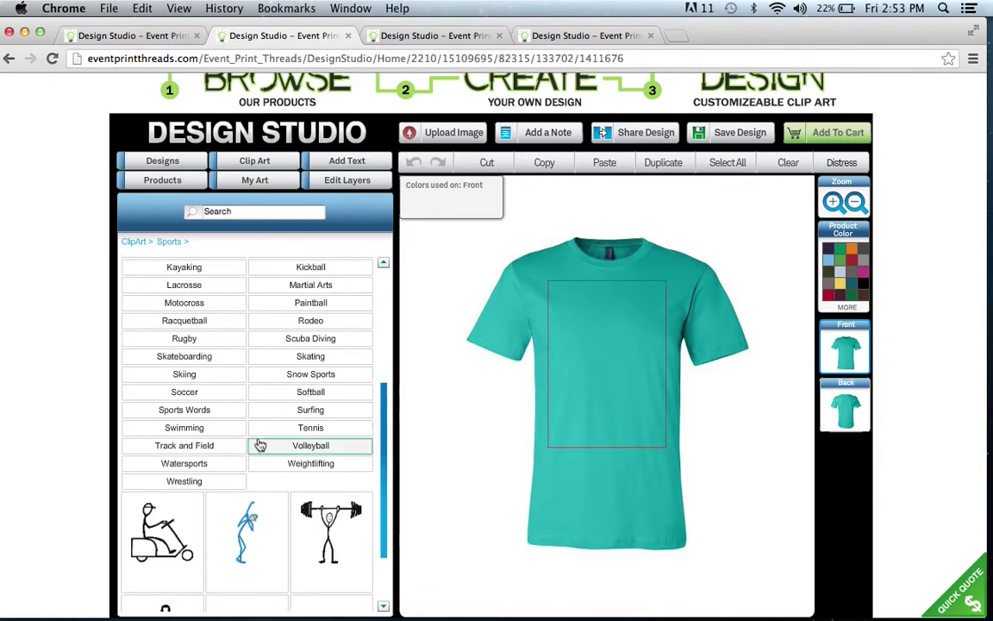
pyautogui.click(230, 447)
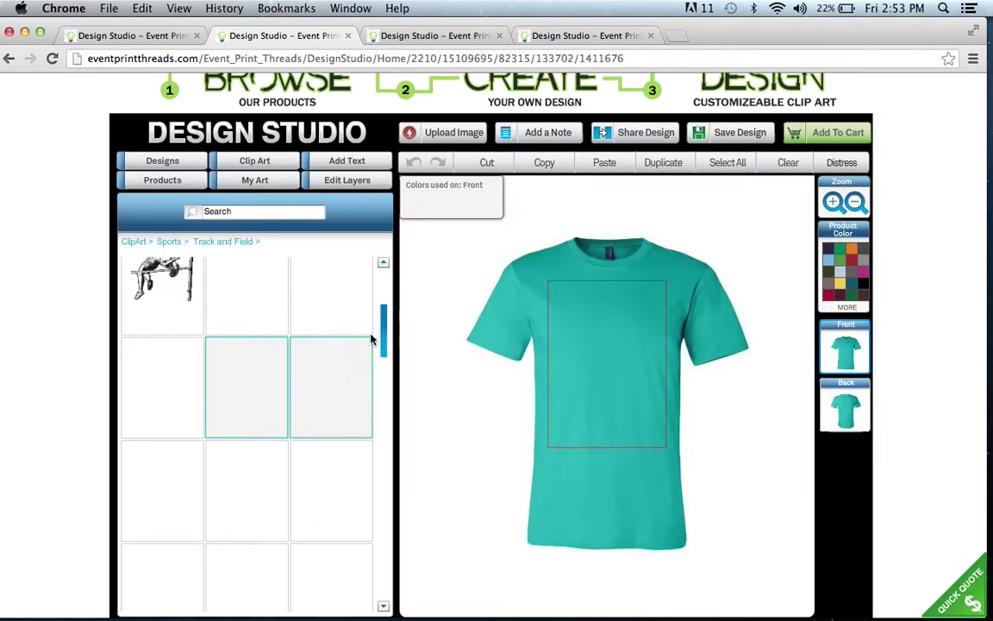
# Add the black silhouette of five runners to the shirt front and enlarge it to about 137 wide by 103 high
pyautogui.moveTo(381, 330); pyautogui.dragTo(381, 569)
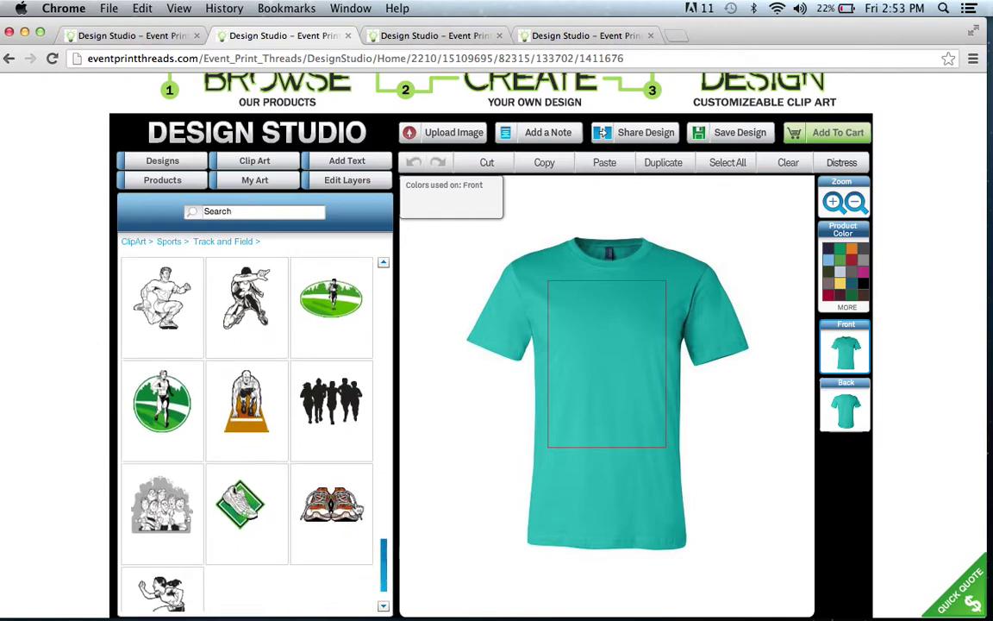
pyautogui.click(326, 411)
pyautogui.moveTo(567, 332); pyautogui.dragTo(550, 298)
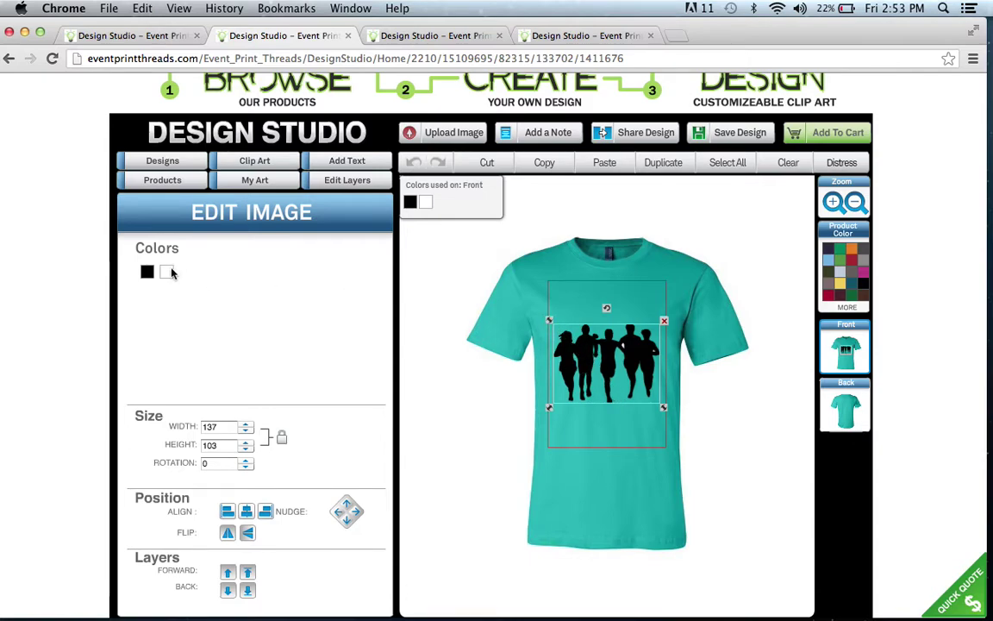
pyautogui.click(148, 273)
pyautogui.click(148, 272)
pyautogui.click(148, 272)
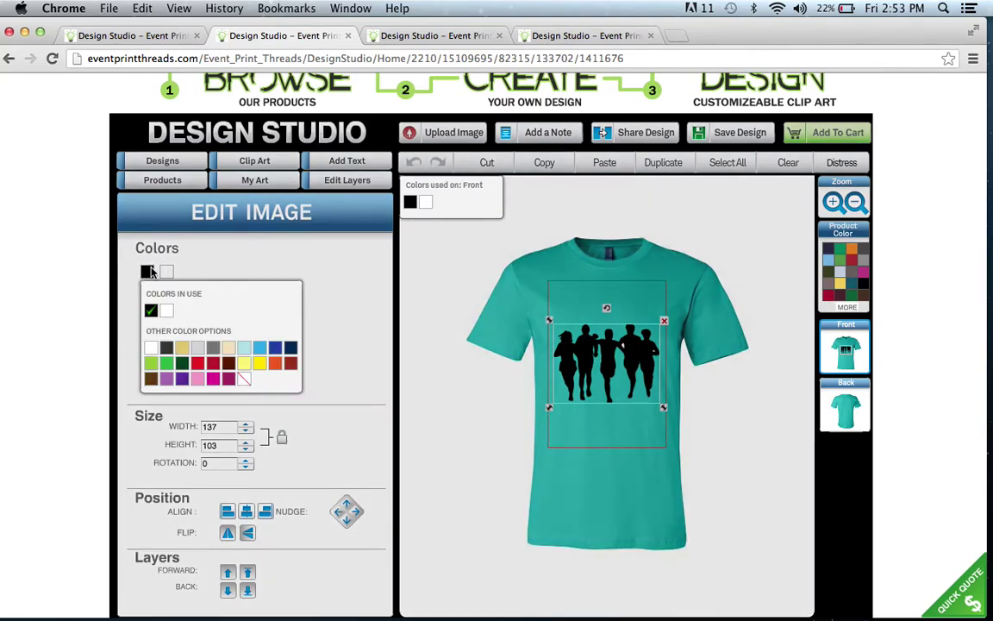
pyautogui.click(371, 342)
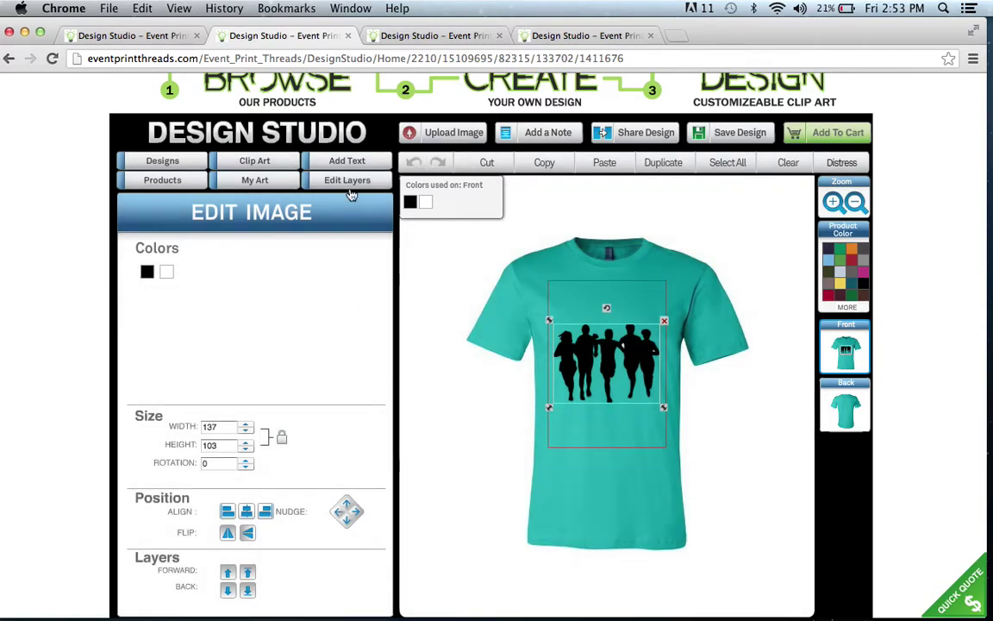
# Add the text "Jack" to the shirt front and shift the runners silhouette slightly upward
pyautogui.click(359, 166)
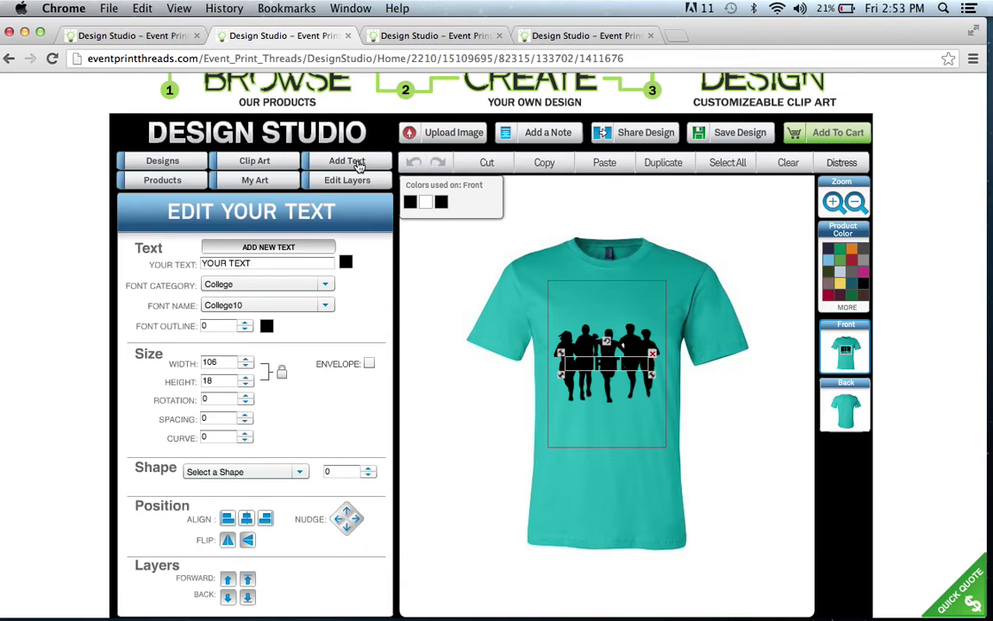
pyautogui.moveTo(270, 264); pyautogui.dragTo(178, 264)
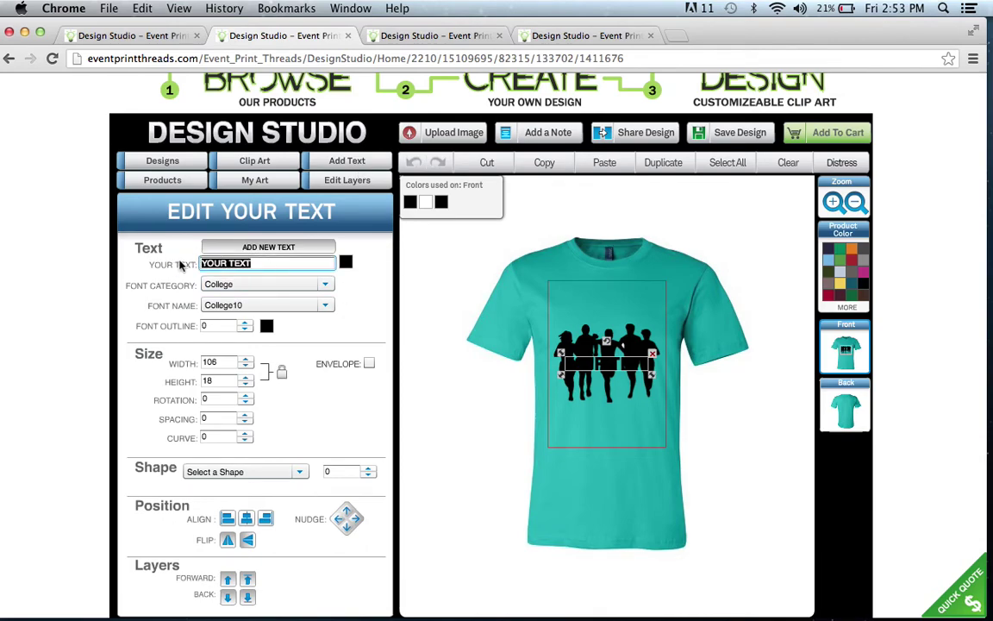
pyautogui.write('Jack')
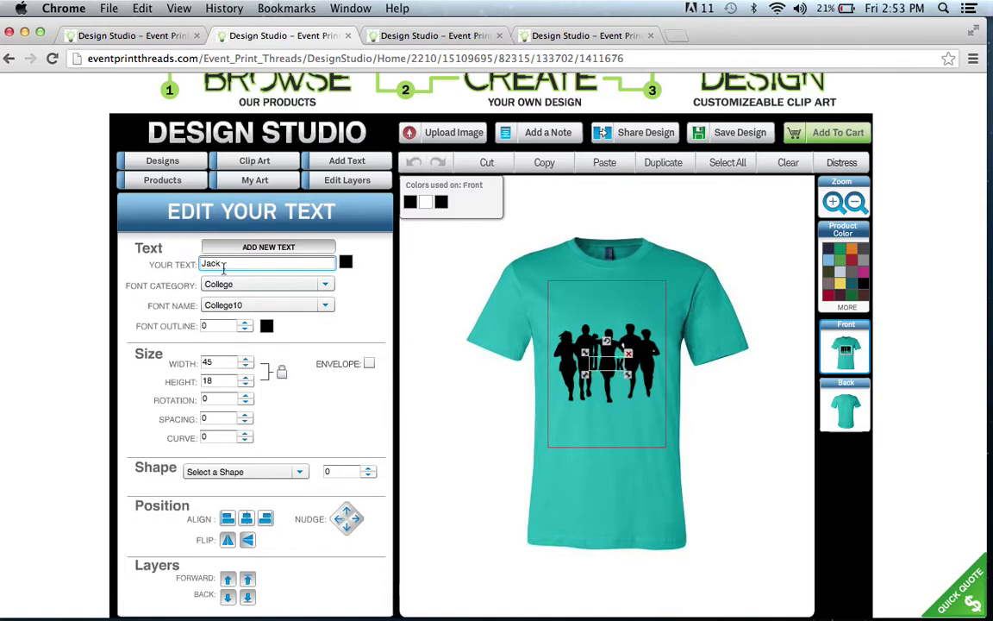
pyautogui.click(606, 358)
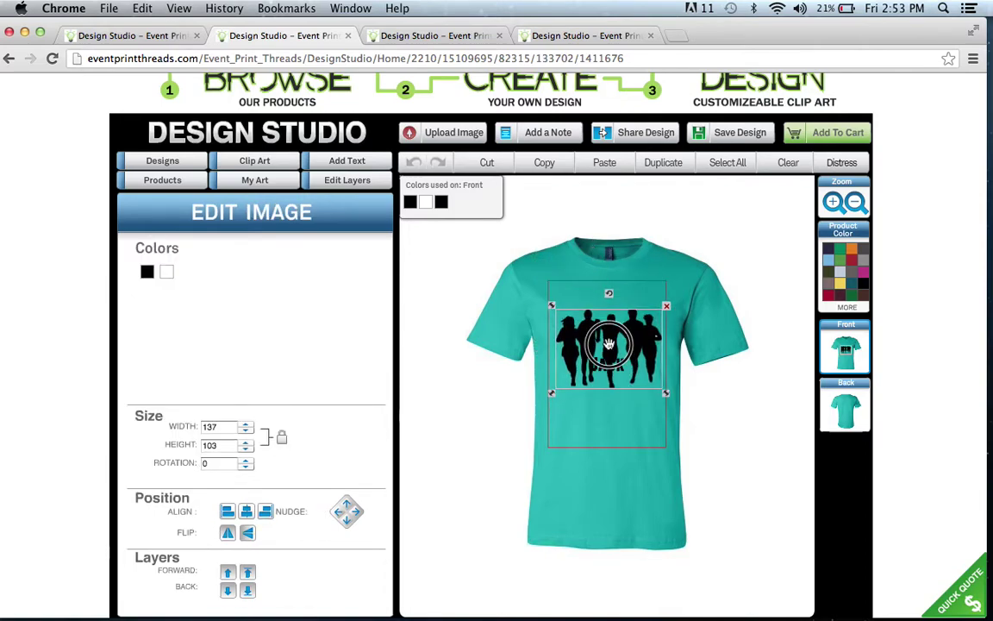
pyautogui.click(348, 161)
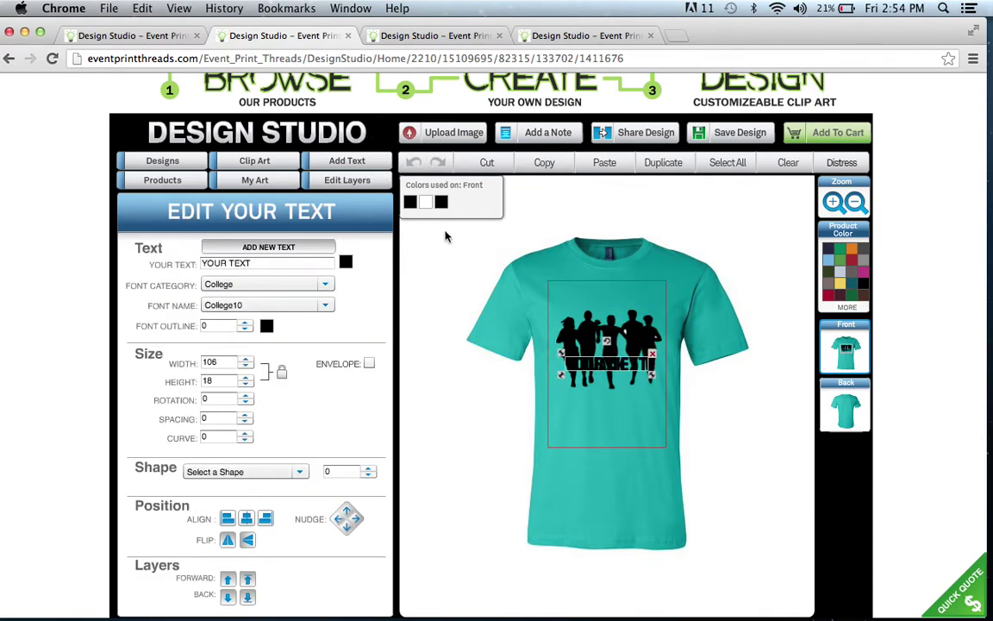
pyautogui.click(342, 183)
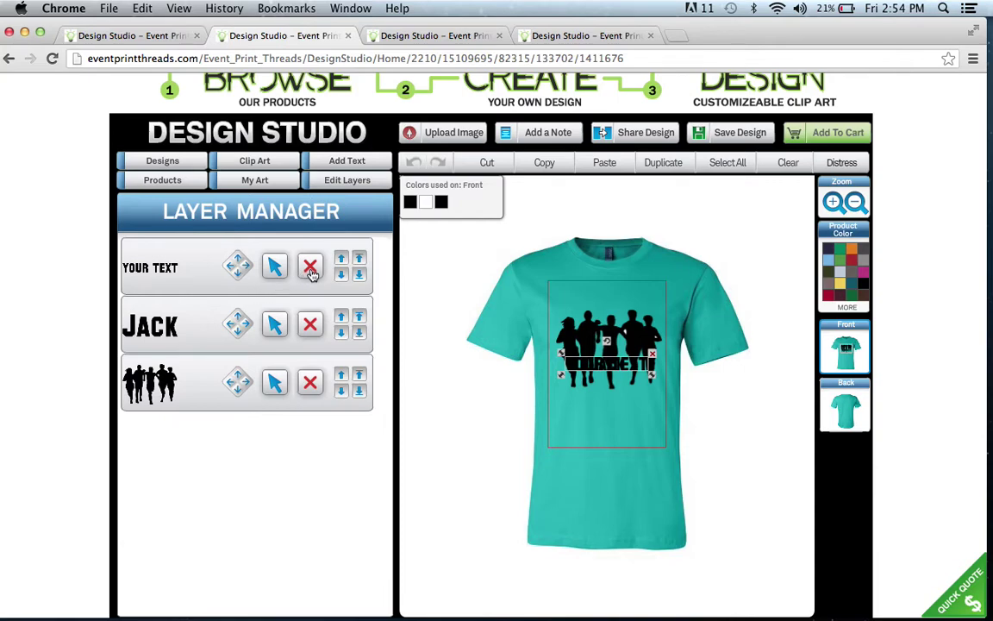
pyautogui.click(310, 269)
# Place the Jack text at the runners' heads, enlarged to about 115 wide by 47 high, and color it orange
pyautogui.click(550, 331)
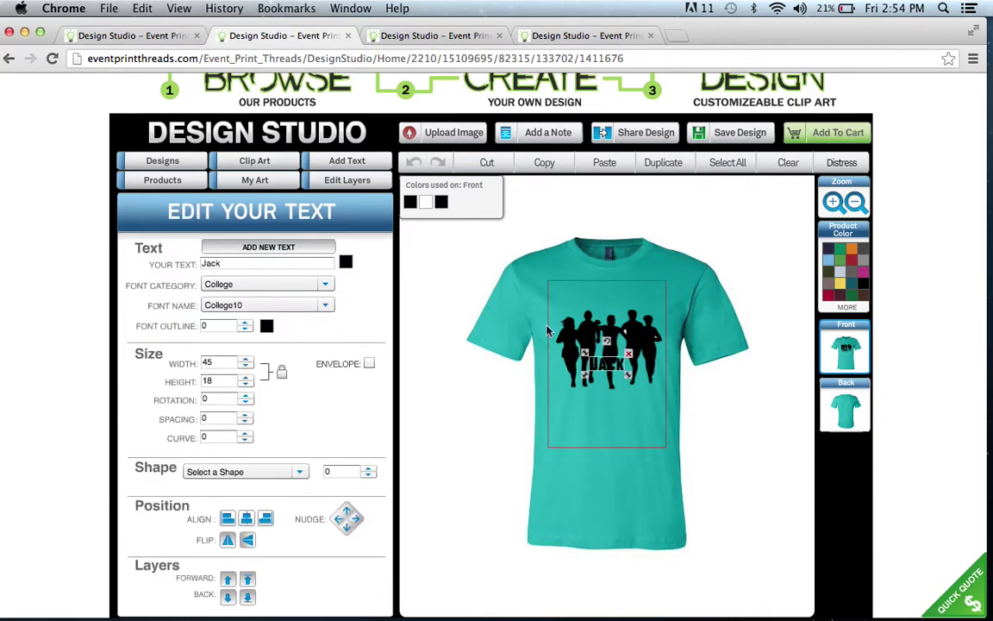
pyautogui.moveTo(614, 365); pyautogui.dragTo(642, 302)
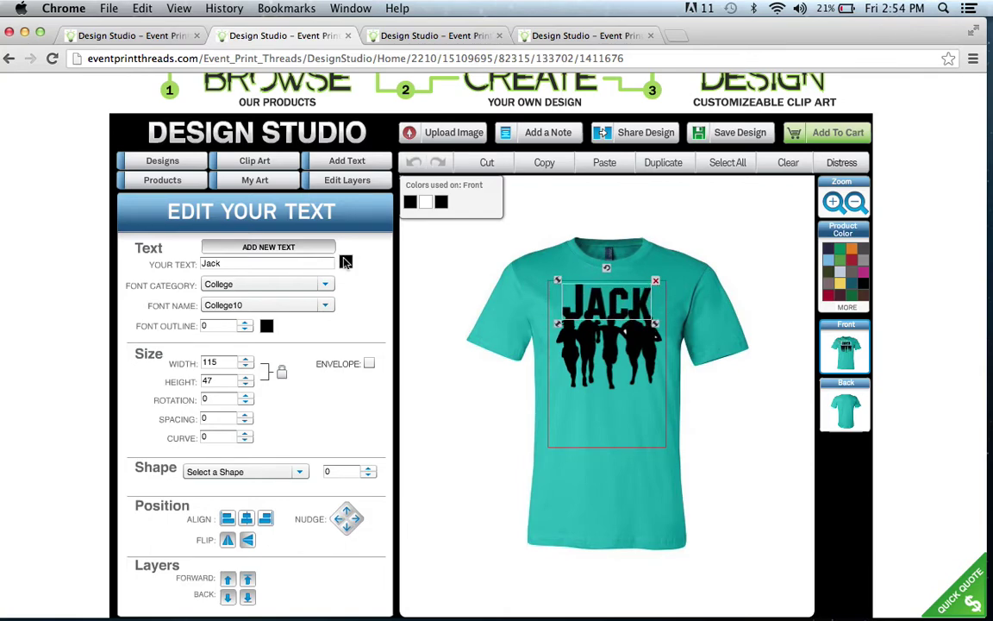
pyautogui.click(345, 262)
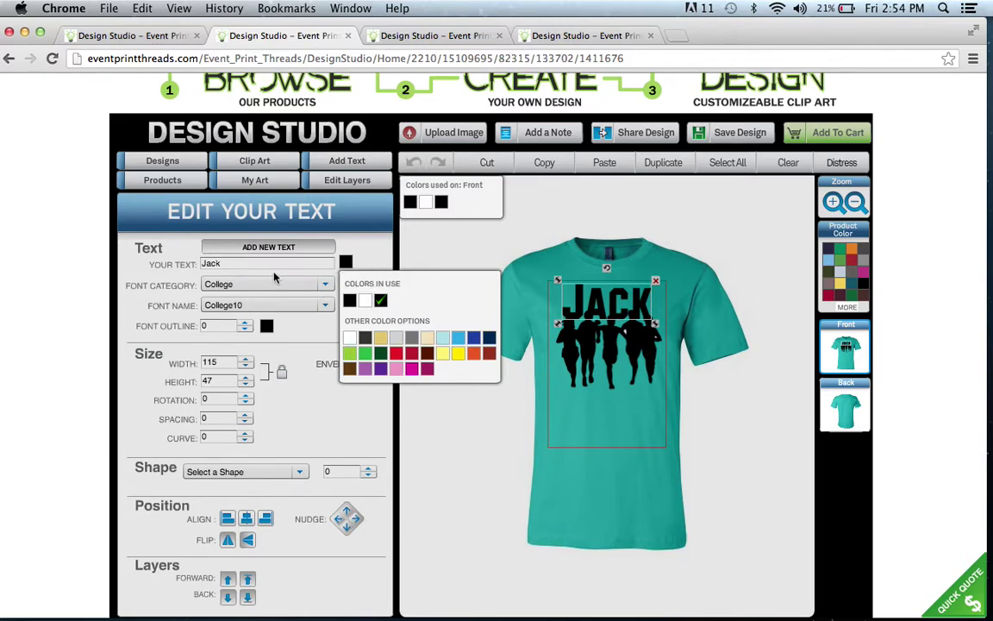
pyautogui.click(474, 360)
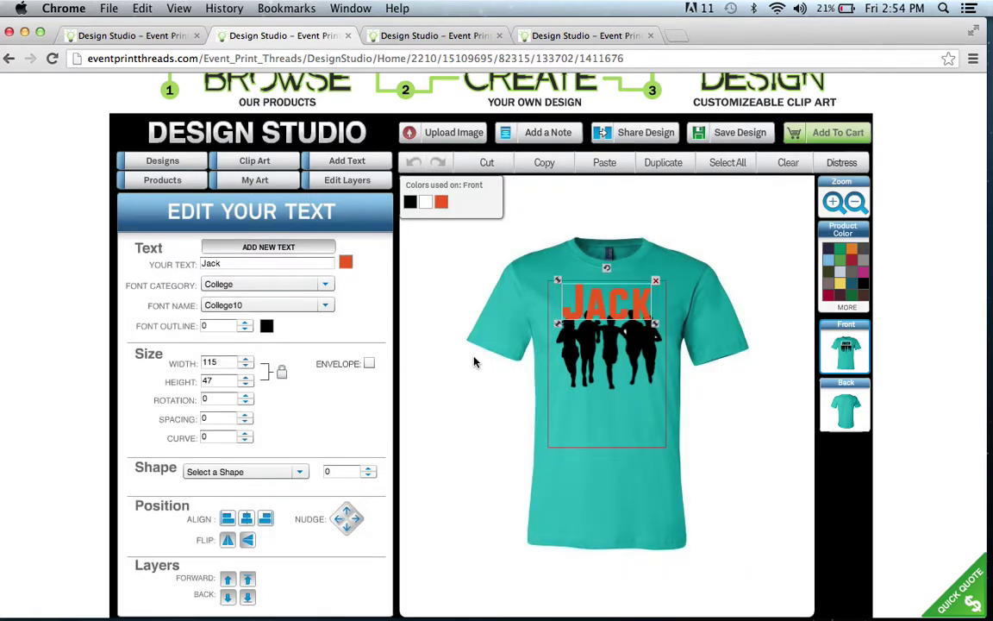
# Change the Jack text to the BlackOps font from the Most Popular category and resize it to about 150 wide by 42 high
pyautogui.click(325, 285)
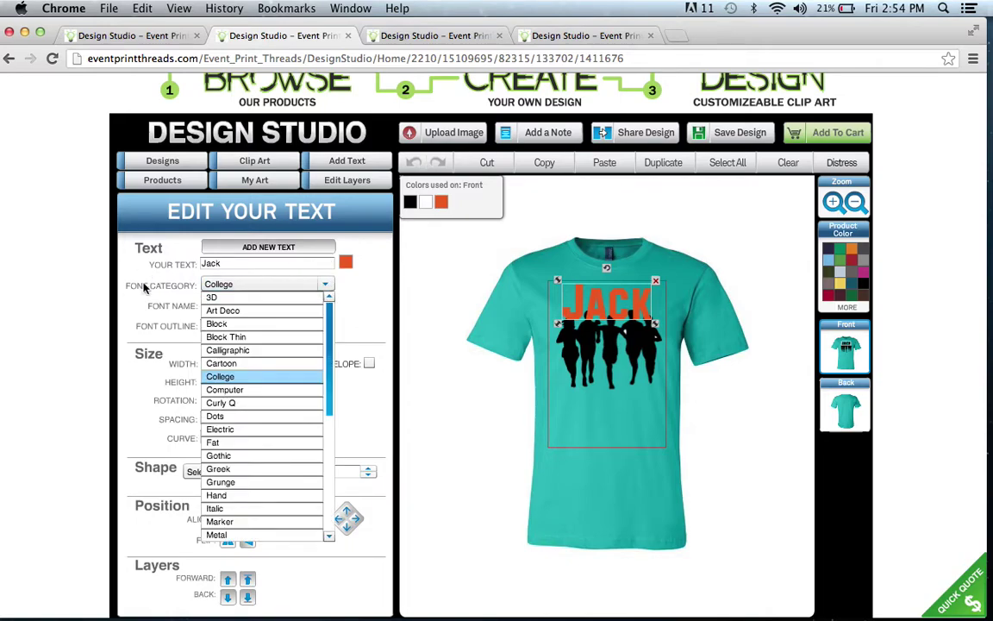
pyautogui.click(327, 323)
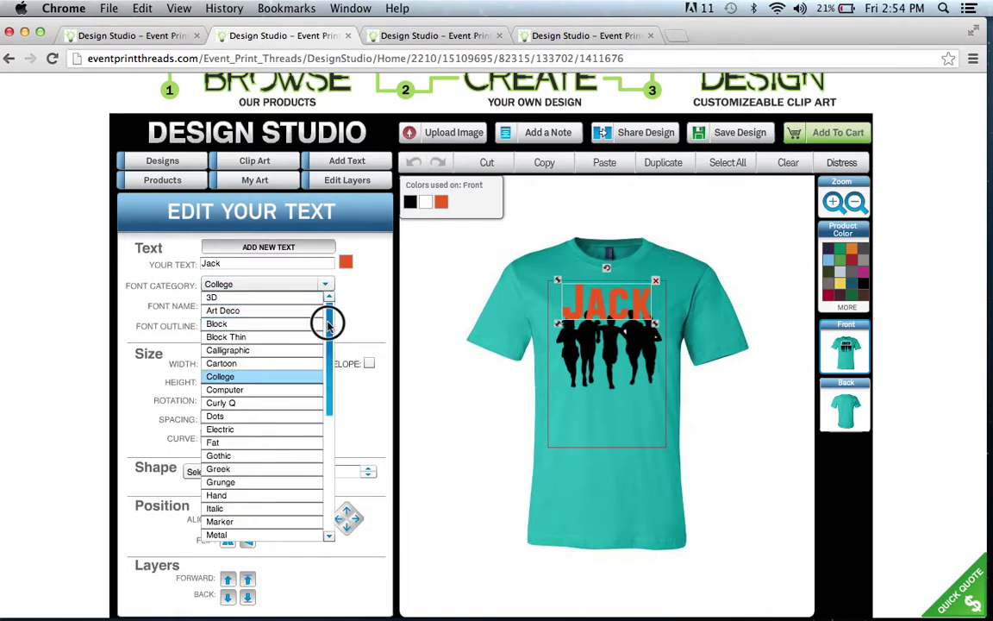
pyautogui.moveTo(327, 323); pyautogui.dragTo(333, 387)
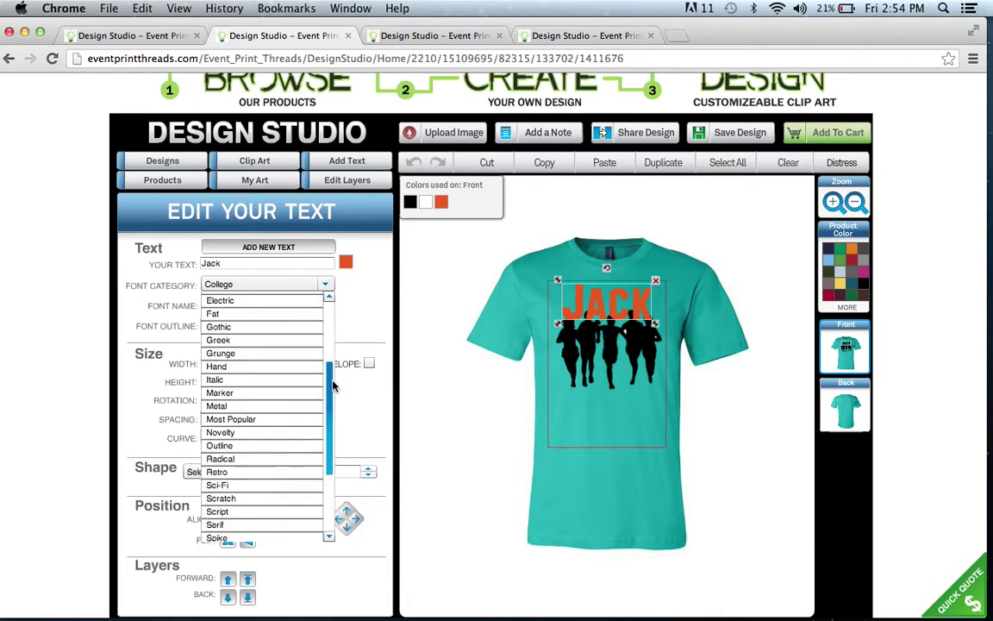
pyautogui.click(258, 419)
pyautogui.click(326, 306)
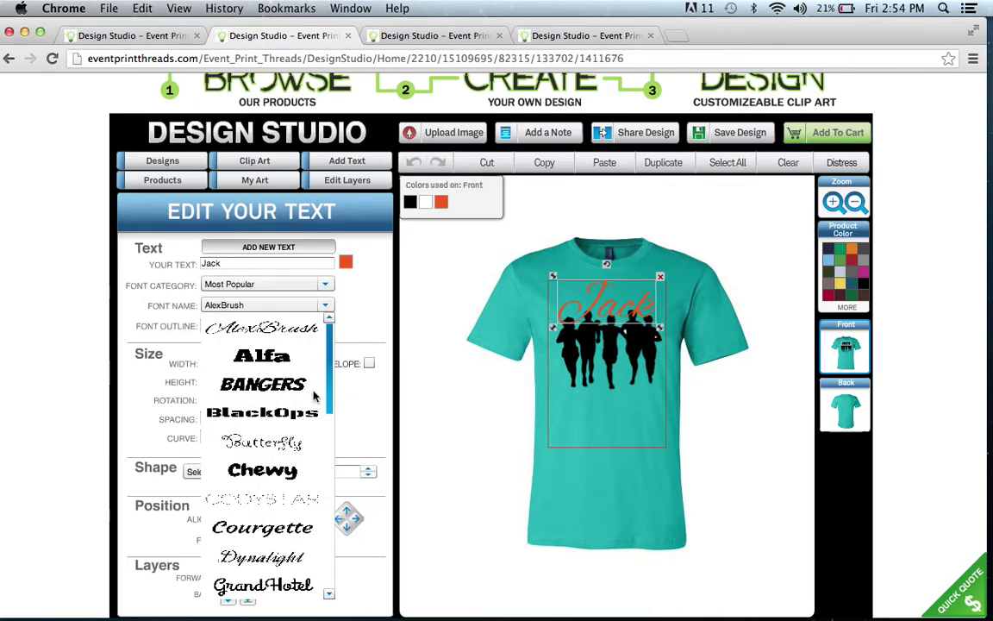
pyautogui.click(307, 420)
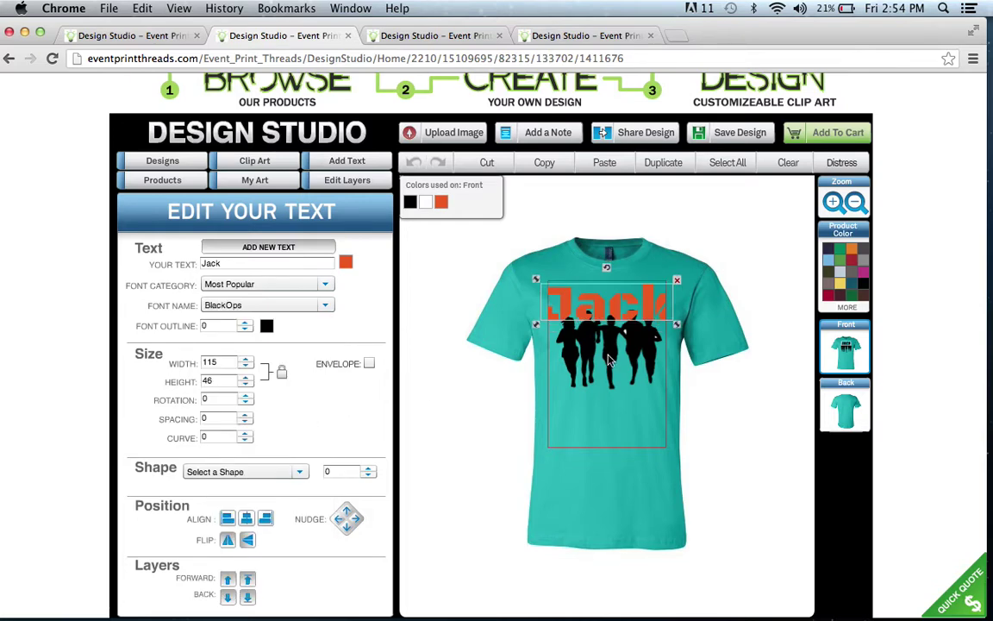
pyautogui.moveTo(678, 326)
pyautogui.mouseDown()
pyautogui.moveTo(679, 308)
pyautogui.moveTo(669, 322)
pyautogui.mouseUp()
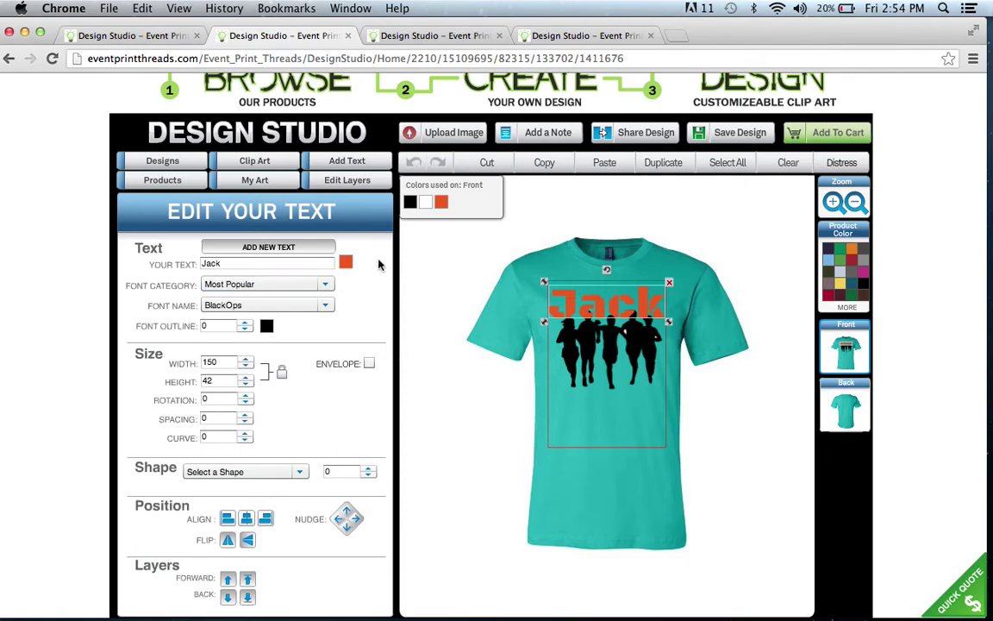
# Add a second text reading "Attack" to the shirt front and color it the same orange as Jack
pyautogui.click(377, 164)
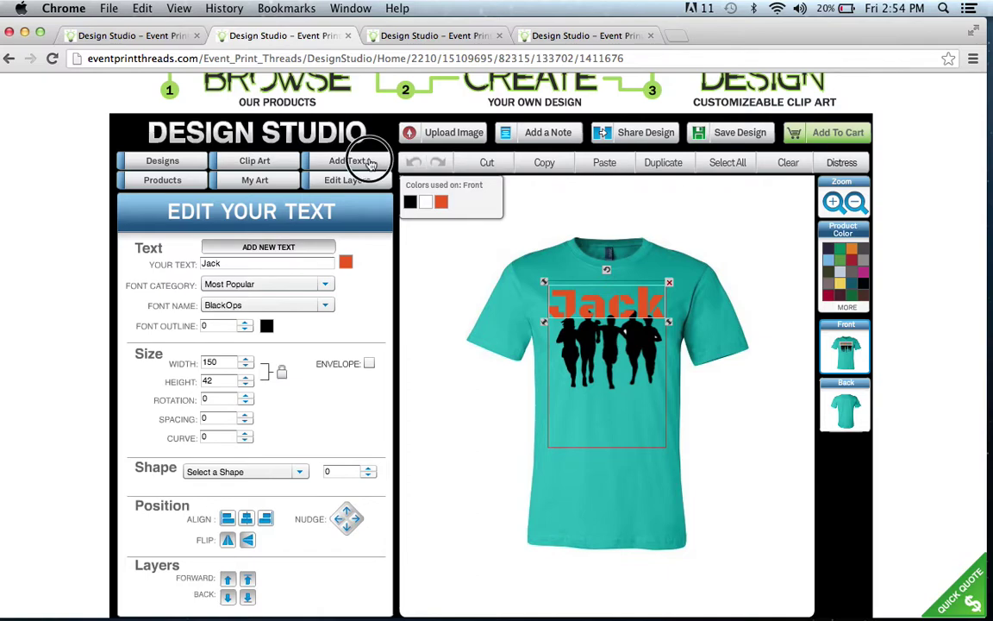
pyautogui.moveTo(666, 387); pyautogui.dragTo(668, 392)
pyautogui.moveTo(250, 263); pyautogui.dragTo(129, 250)
pyautogui.write('Attack')
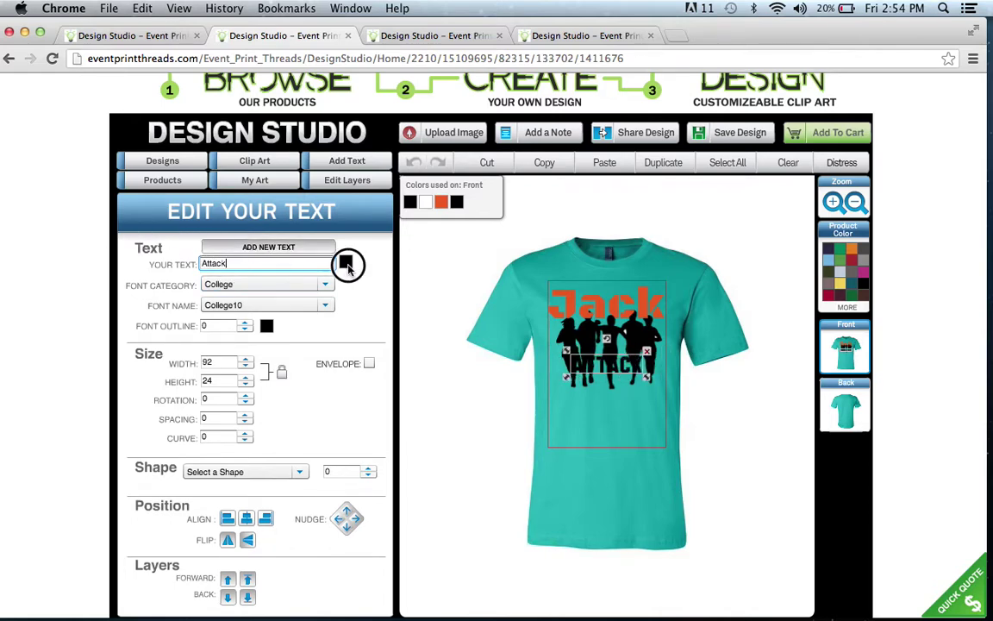
pyautogui.click(345, 261)
pyautogui.click(382, 302)
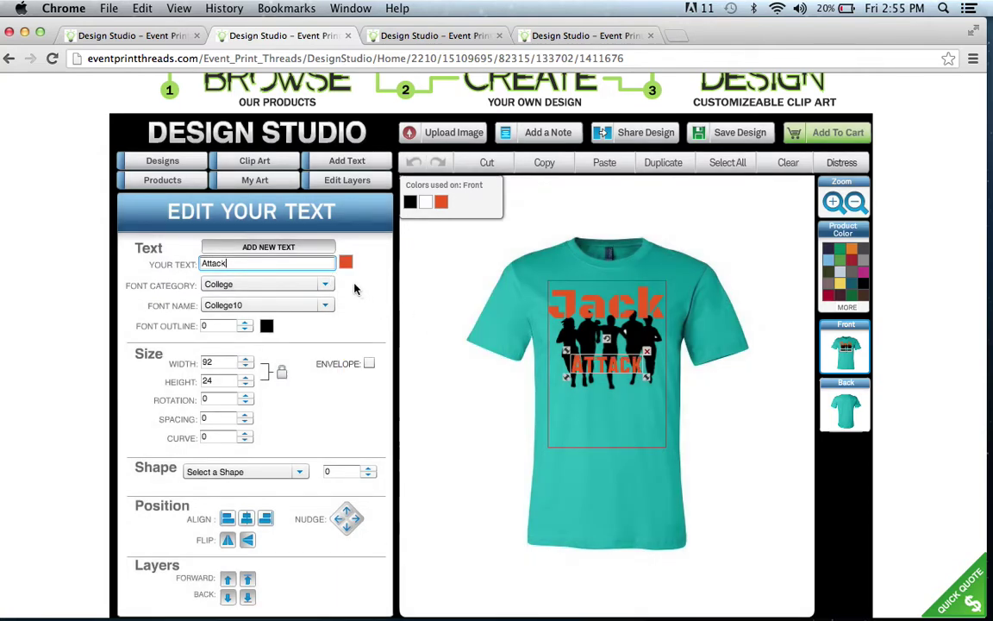
# Set Attack in the Most Popular font BlackOps and place it below the runners at about 131 wide by 27 high
pyautogui.click(327, 286)
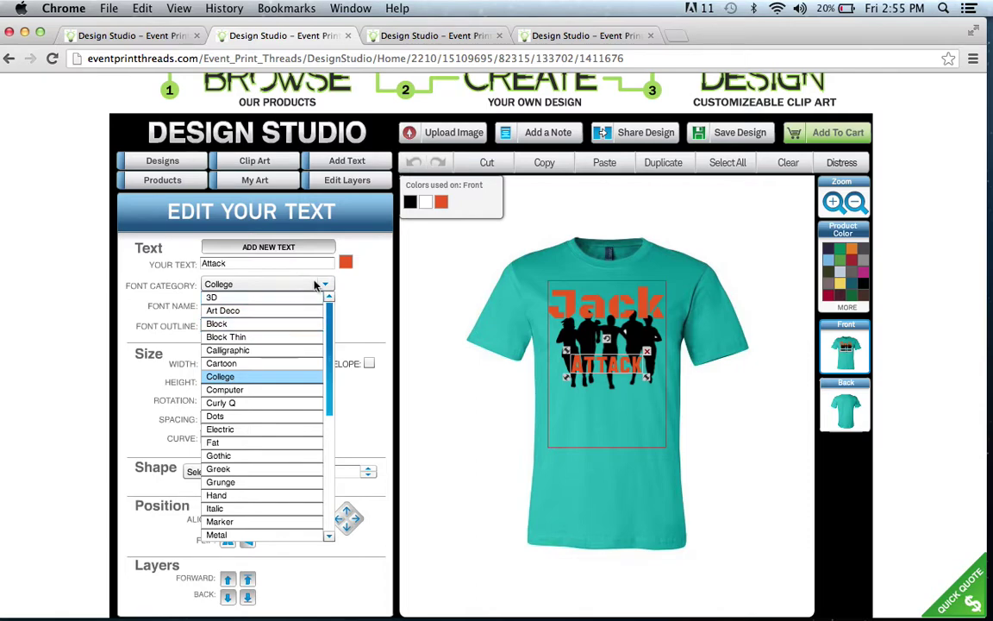
pyautogui.moveTo(329, 322); pyautogui.dragTo(332, 372)
pyautogui.click(282, 448)
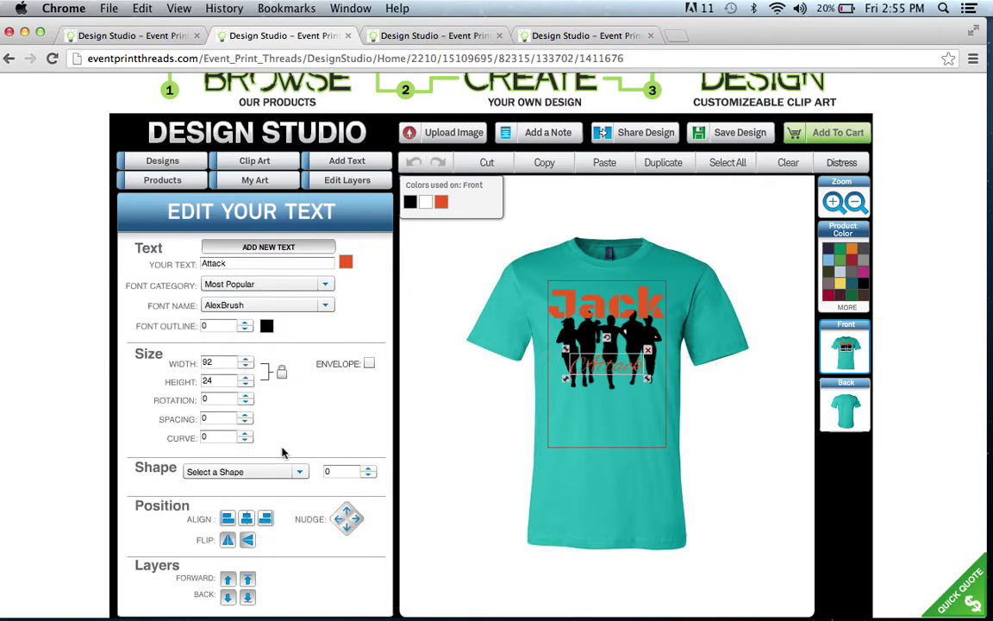
pyautogui.click(325, 307)
pyautogui.click(259, 379)
pyautogui.moveTo(618, 353); pyautogui.dragTo(644, 411)
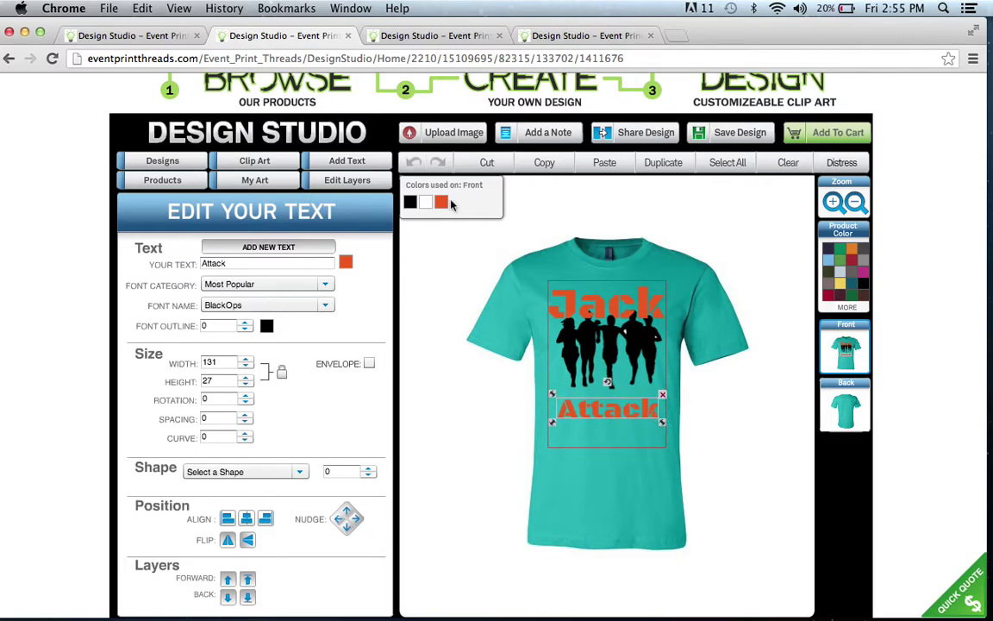
# Move the runners silhouette slightly down so it sits between the Jack and Attack texts
pyautogui.click(355, 181)
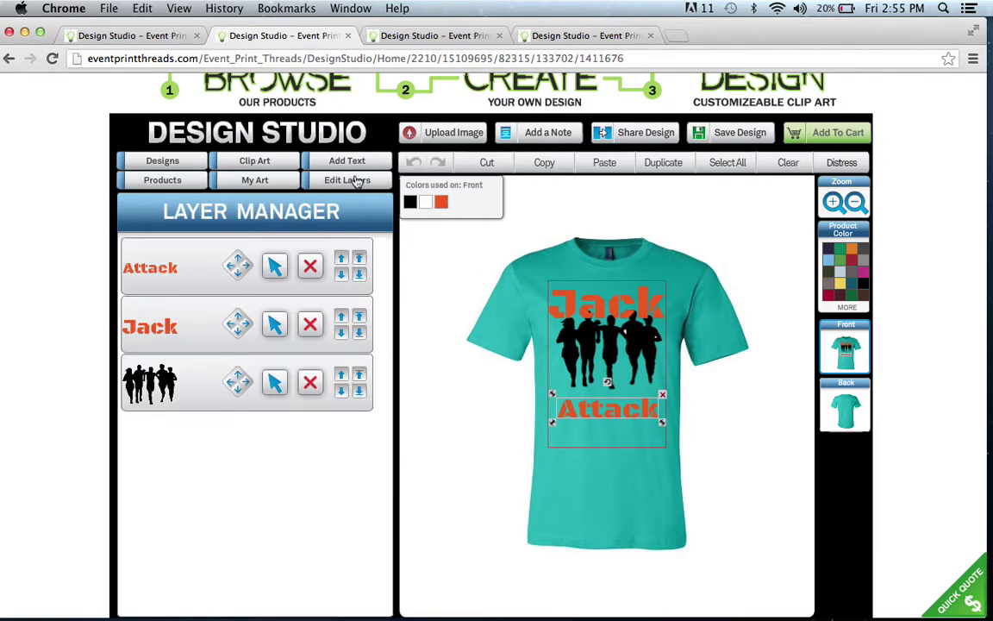
pyautogui.click(276, 386)
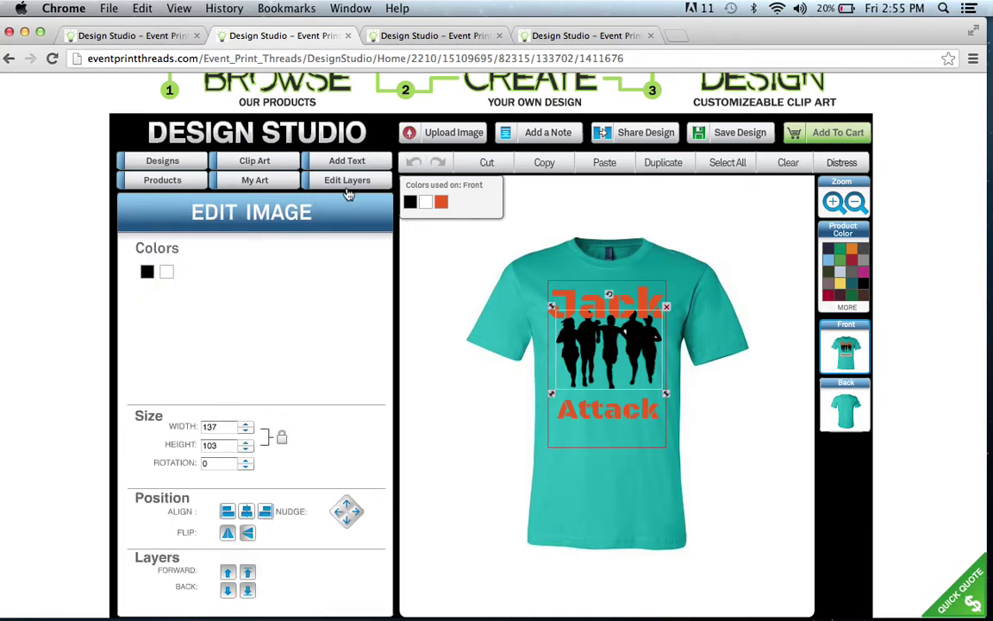
pyautogui.moveTo(604, 326); pyautogui.dragTo(609, 348)
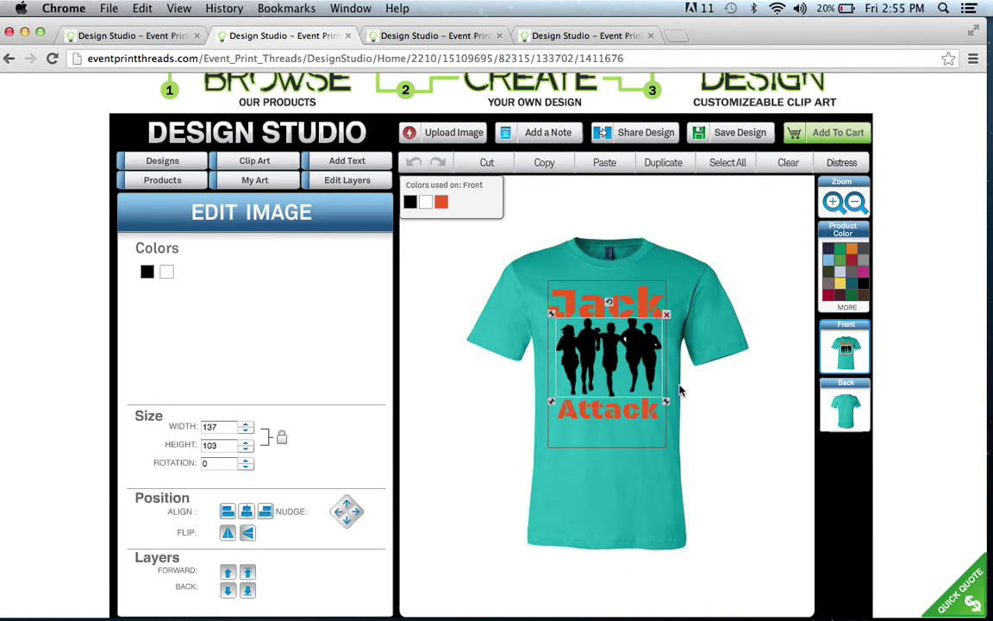
pyautogui.click(364, 181)
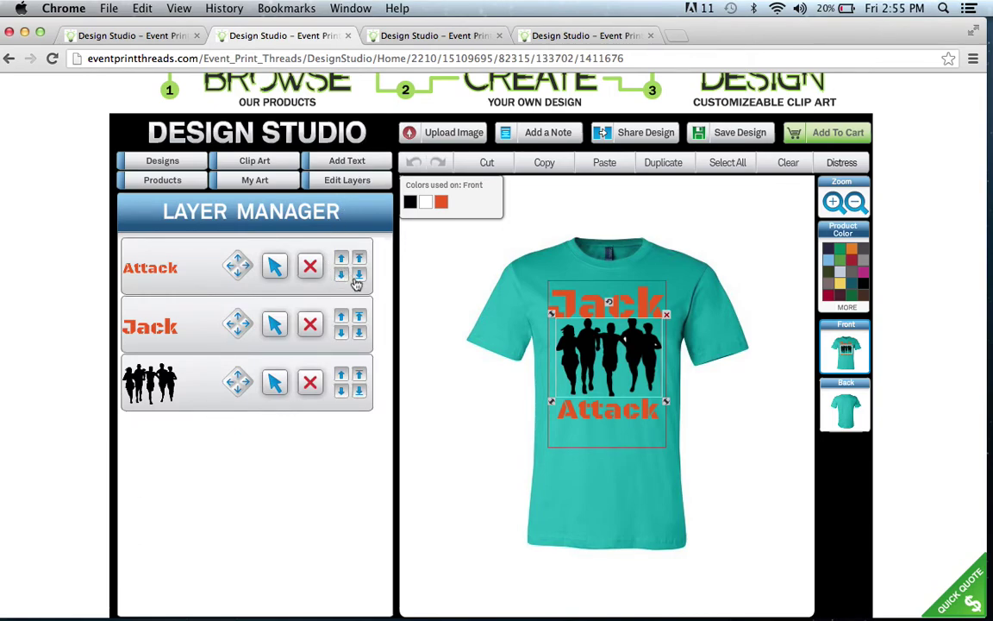
pyautogui.click(634, 380)
pyautogui.moveTo(635, 380); pyautogui.dragTo(635, 384)
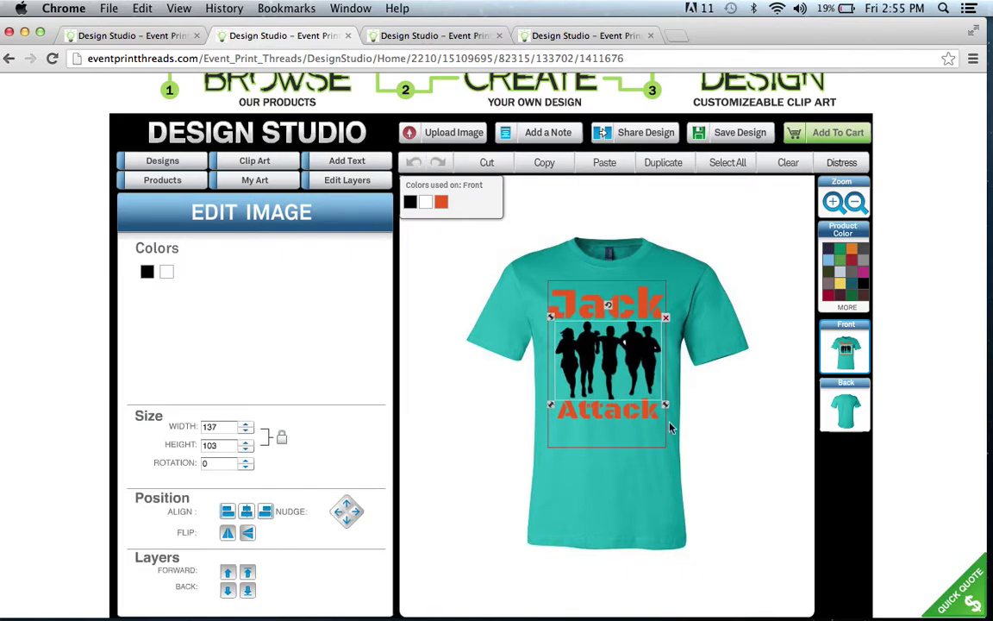
pyautogui.click(714, 478)
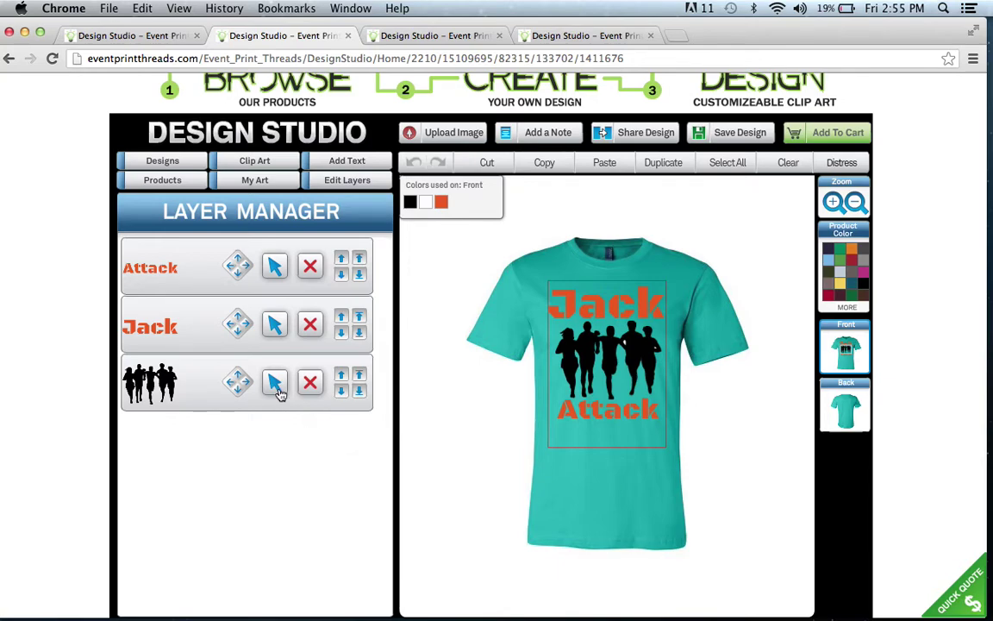
# Add the dripping X from the Graffiti clip art and enlarge it over the design to about 137 wide by 211 high
pyautogui.click(264, 167)
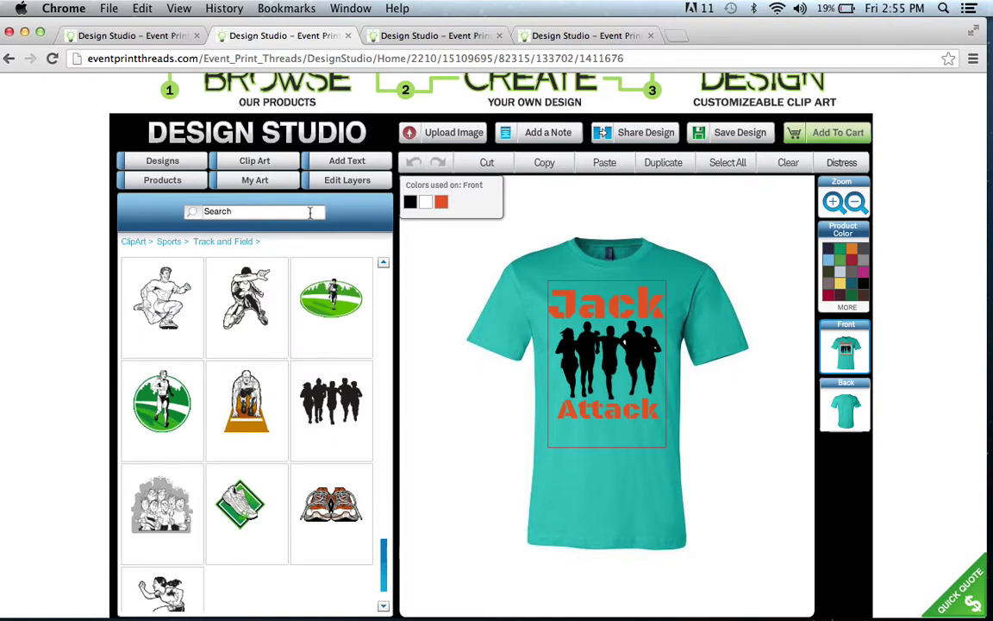
pyautogui.click(142, 245)
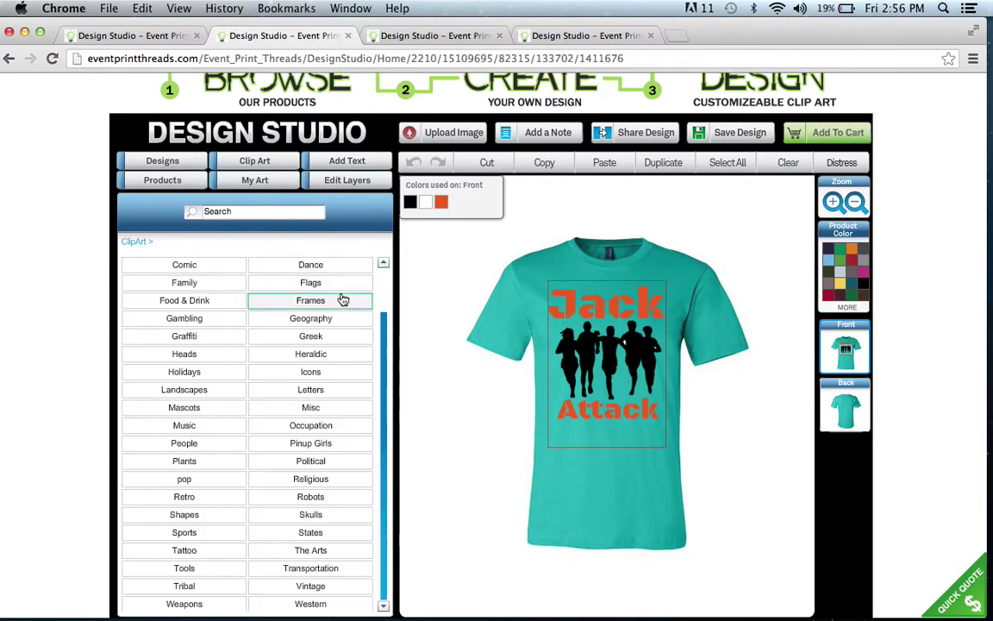
pyautogui.click(210, 340)
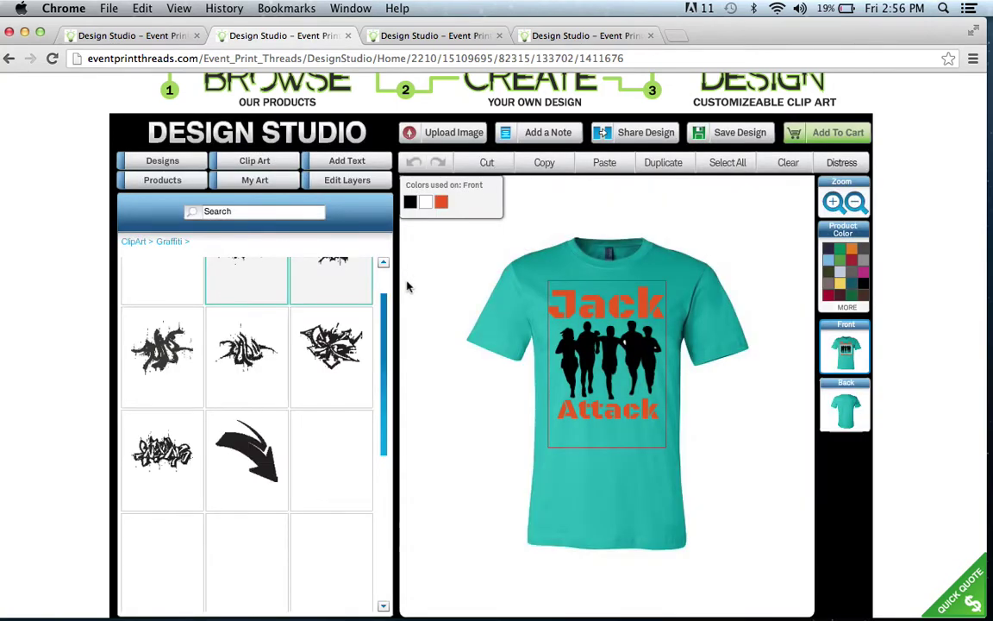
pyautogui.click(385, 300)
pyautogui.moveTo(384, 300); pyautogui.dragTo(381, 339)
pyautogui.click(348, 369)
pyautogui.moveTo(569, 309); pyautogui.dragTo(549, 277)
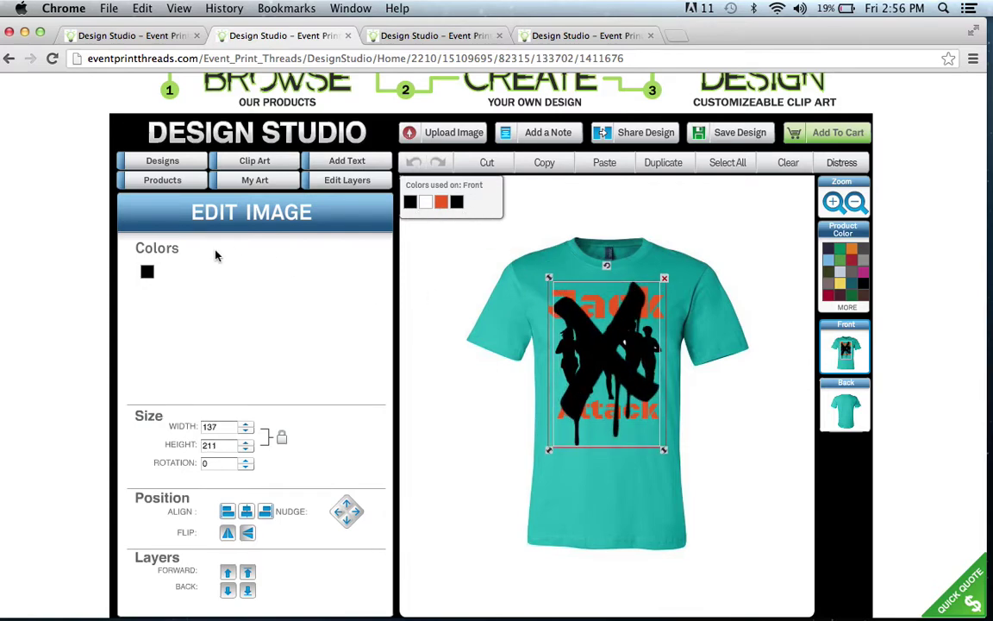
# Recolor the dripping X white and send it to the back, behind the runners and both texts
pyautogui.click(147, 272)
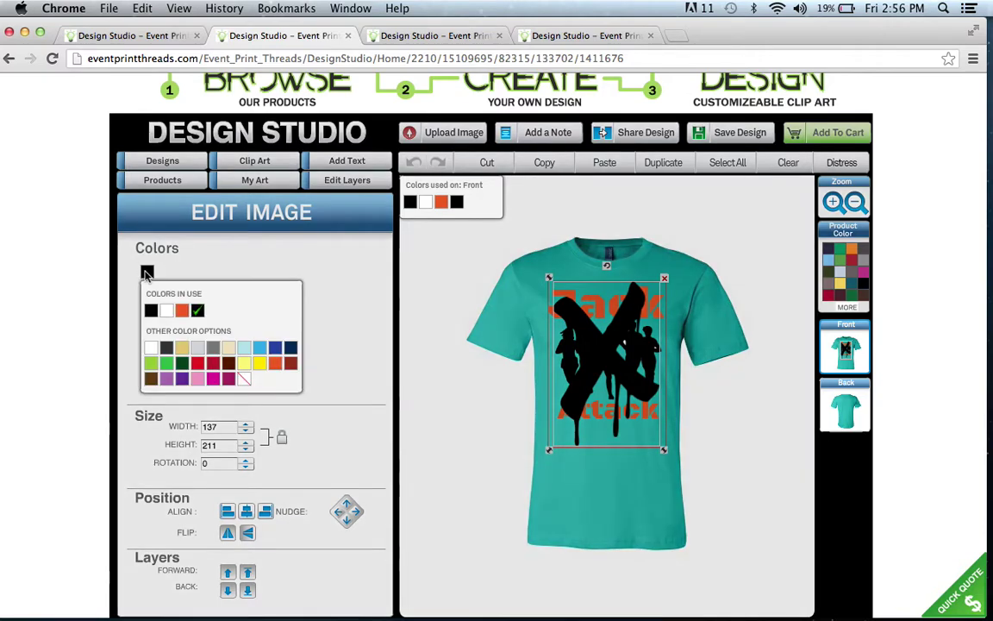
pyautogui.click(167, 312)
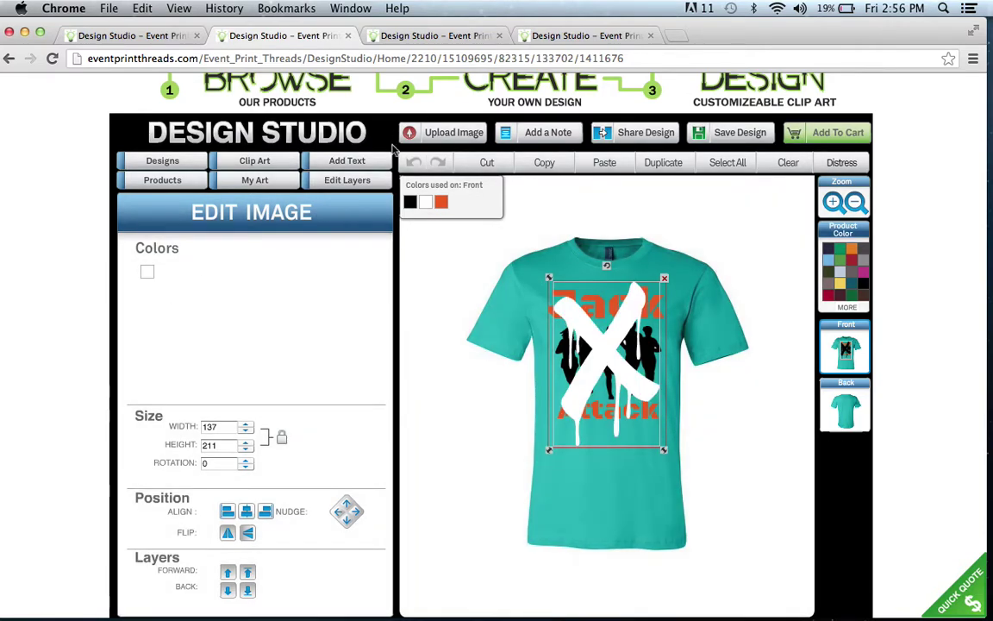
pyautogui.click(372, 182)
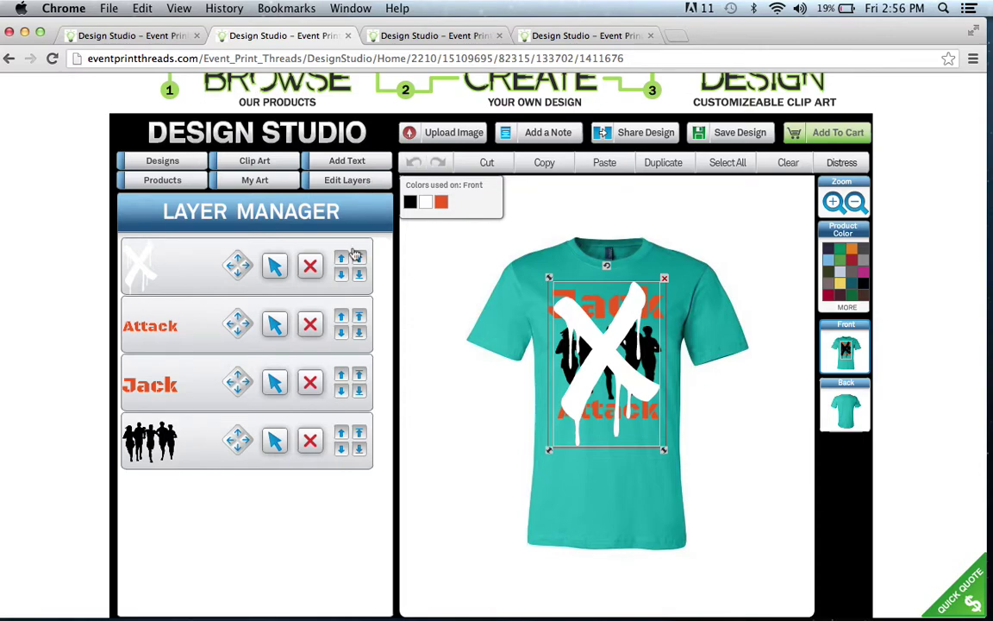
pyautogui.click(359, 276)
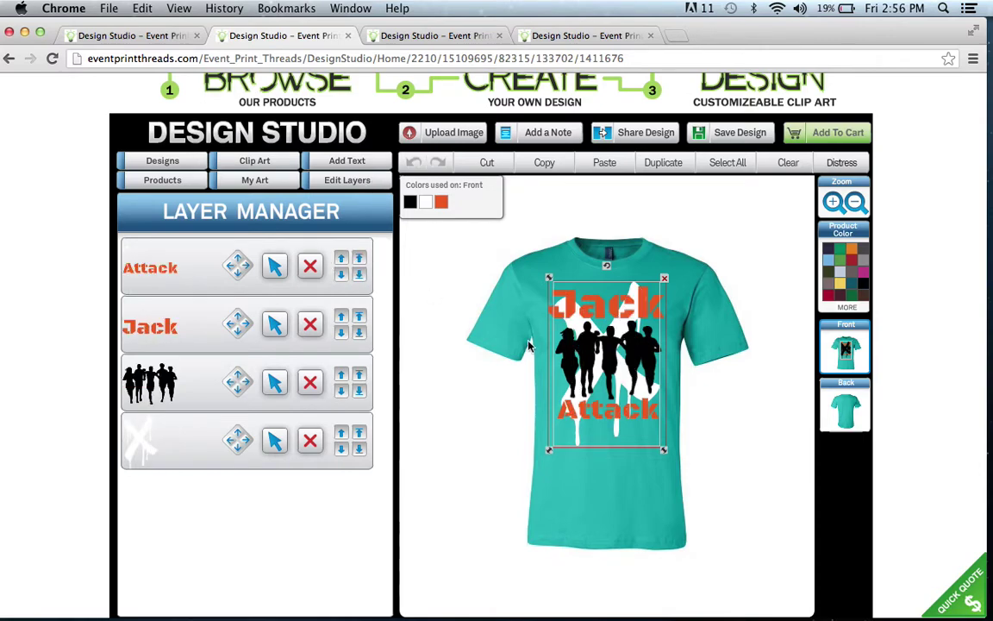
pyautogui.click(512, 404)
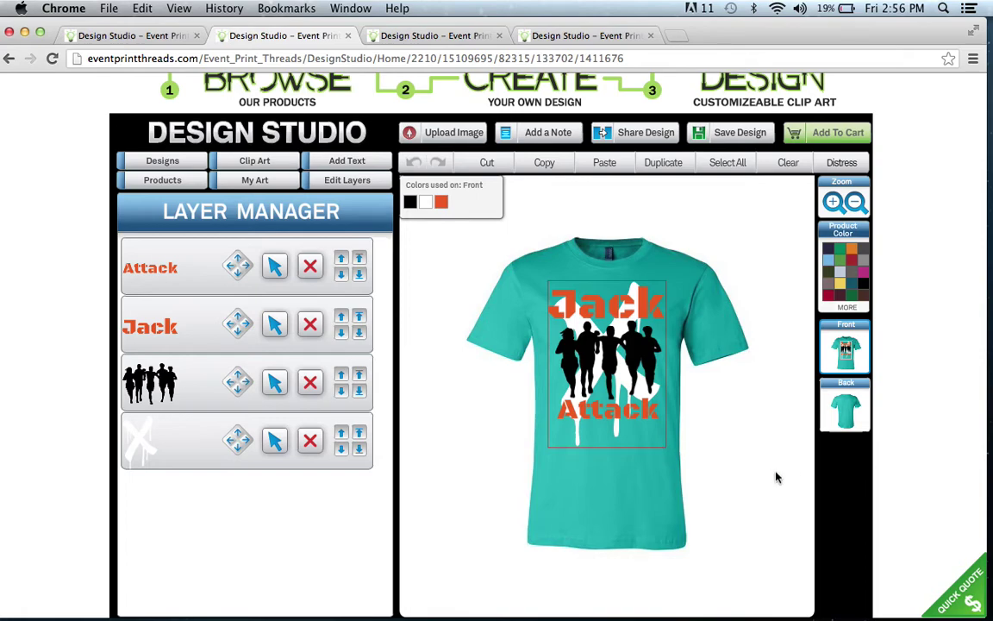
# Add a text reading "22" to the back of the teal shirt
pyautogui.click(847, 410)
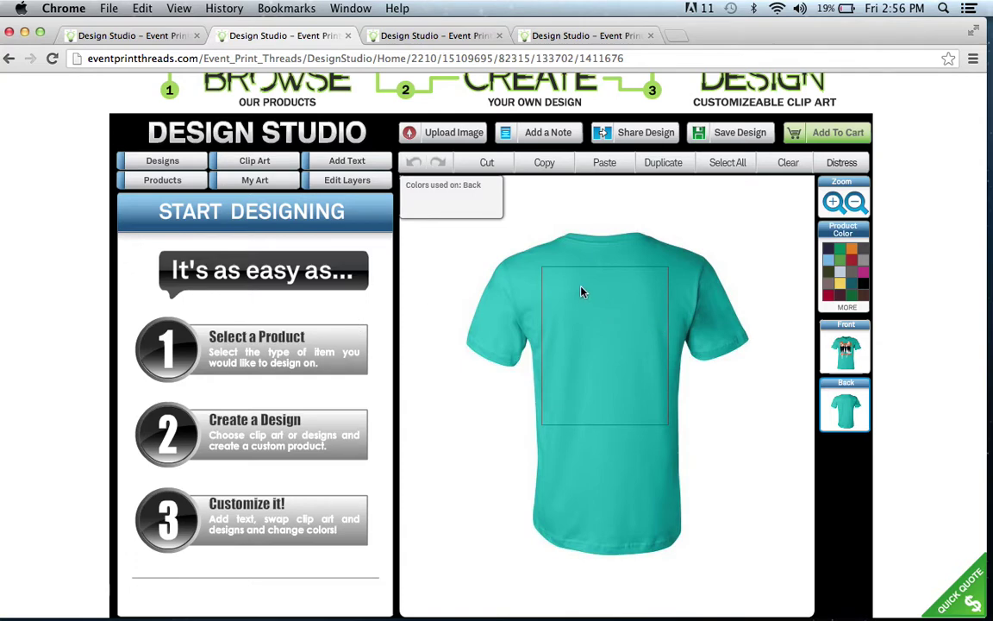
pyautogui.click(331, 164)
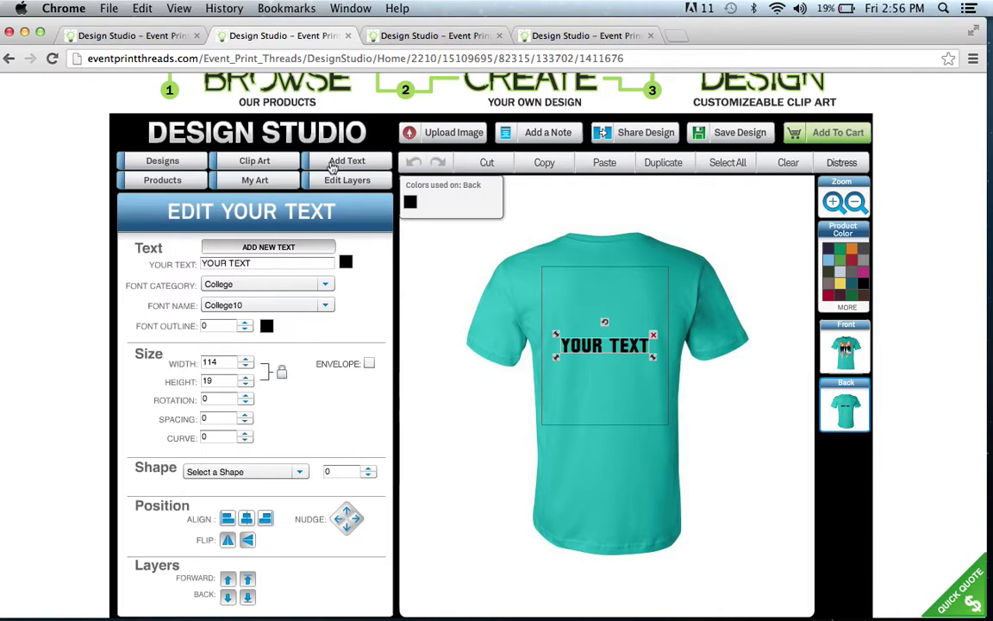
pyautogui.moveTo(276, 264); pyautogui.dragTo(148, 264)
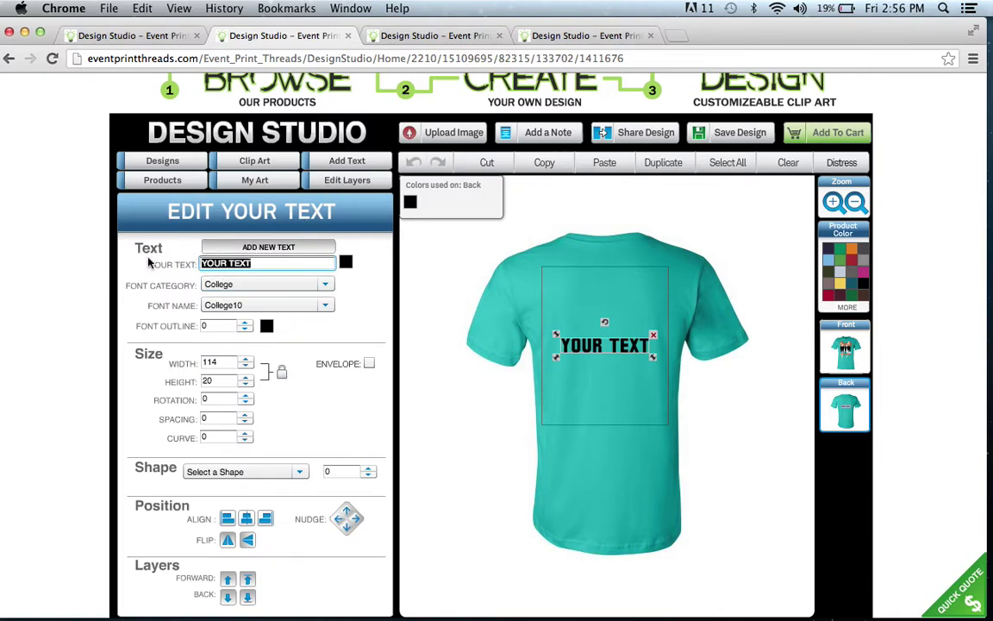
pyautogui.write('22')
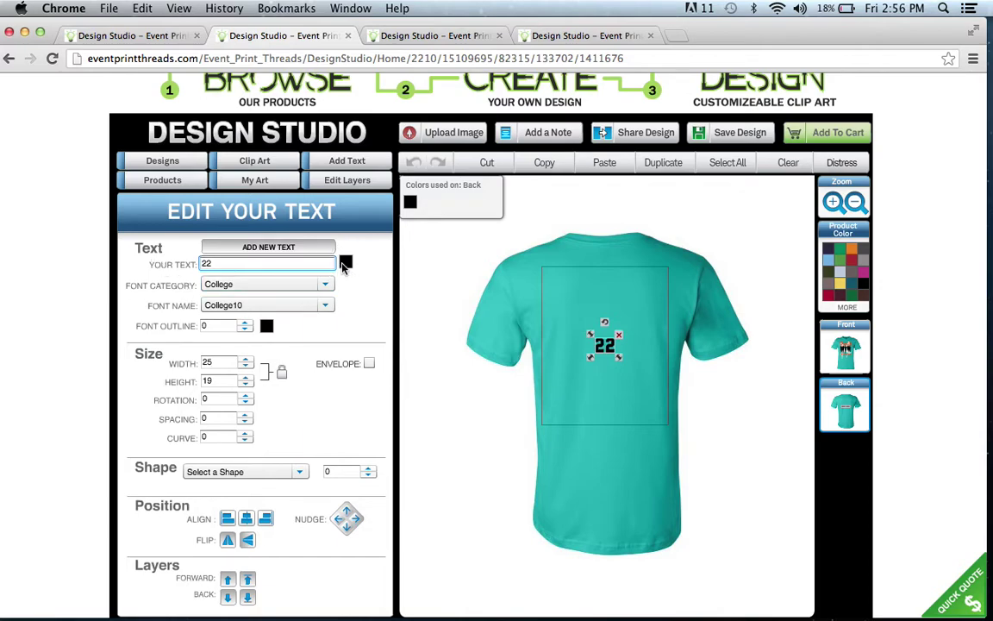
# Color the 22 white, enlarge it to about 145 wide by 112 high, and move it up on the shirt back
pyautogui.click(345, 261)
pyautogui.click(350, 338)
pyautogui.moveTo(619, 360); pyautogui.dragTo(666, 411)
pyautogui.click(687, 426)
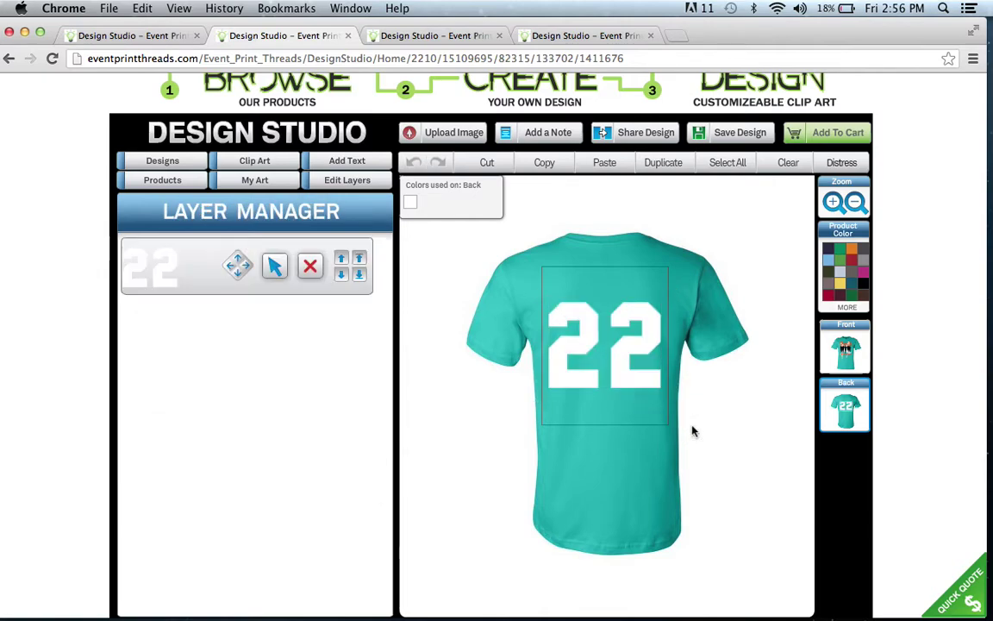
pyautogui.moveTo(620, 377); pyautogui.dragTo(617, 356)
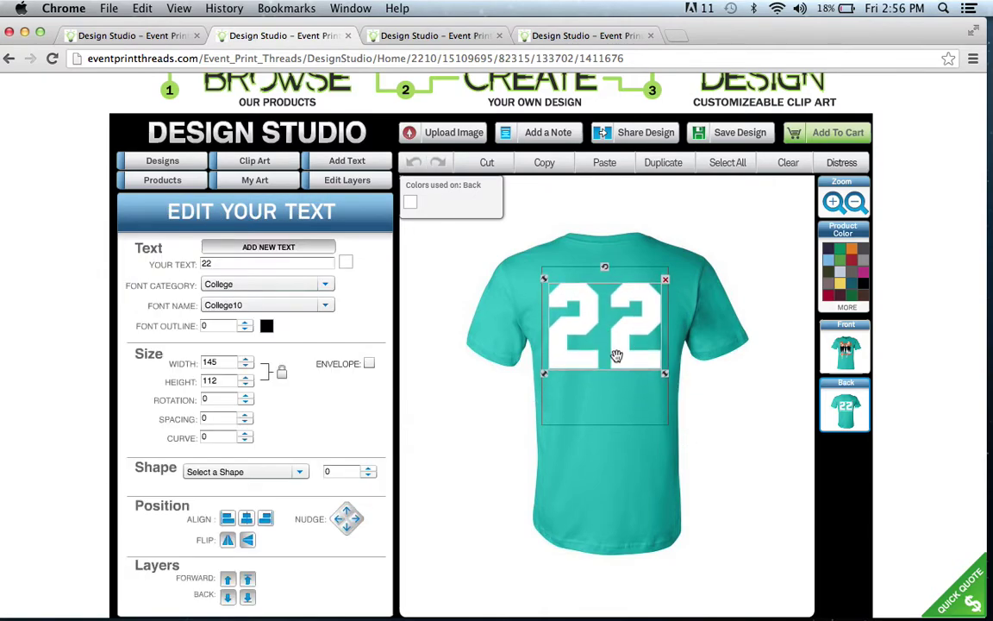
pyautogui.click(715, 471)
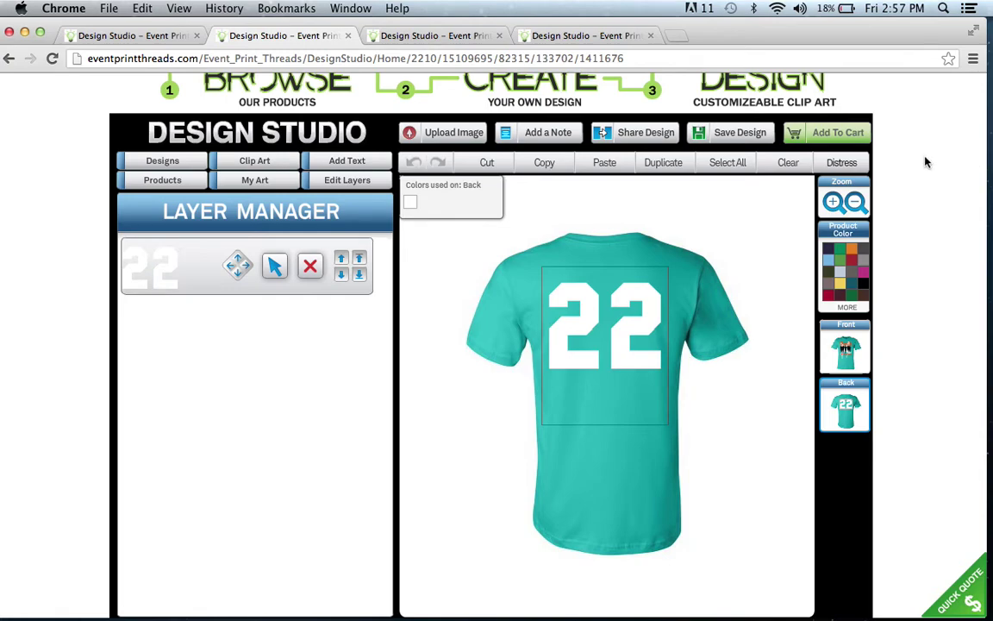
# Open the add-to-cart form to view the color, size and quantity options for the teal shirt
pyautogui.click(856, 138)
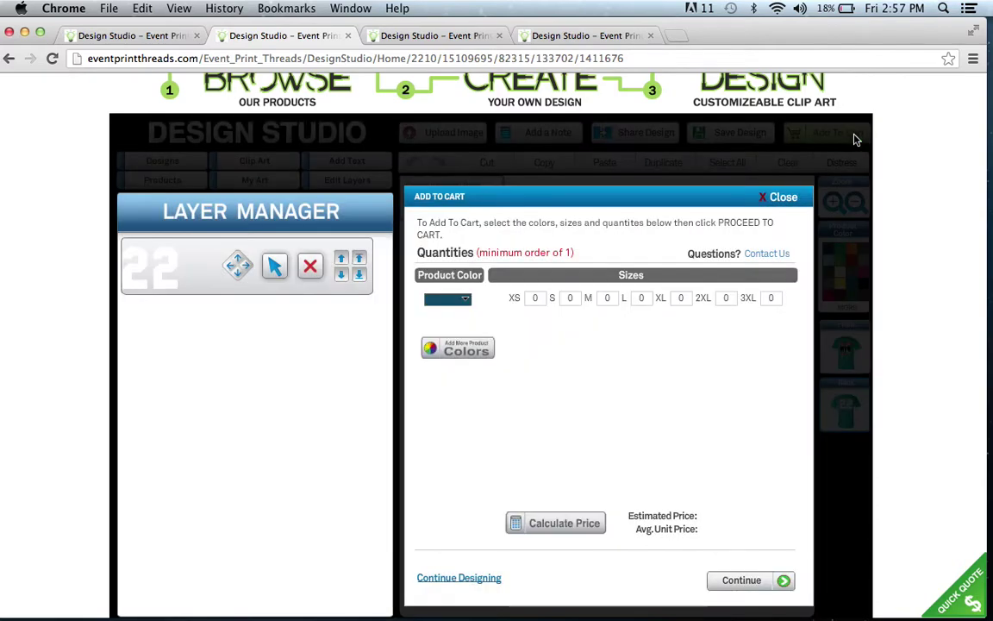
pyautogui.click(635, 373)
# Start a blank Design Studio session in the family reunion shirt's tab, discarding the old design, and set the shirt color to golden yellow
pyautogui.click(582, 39)
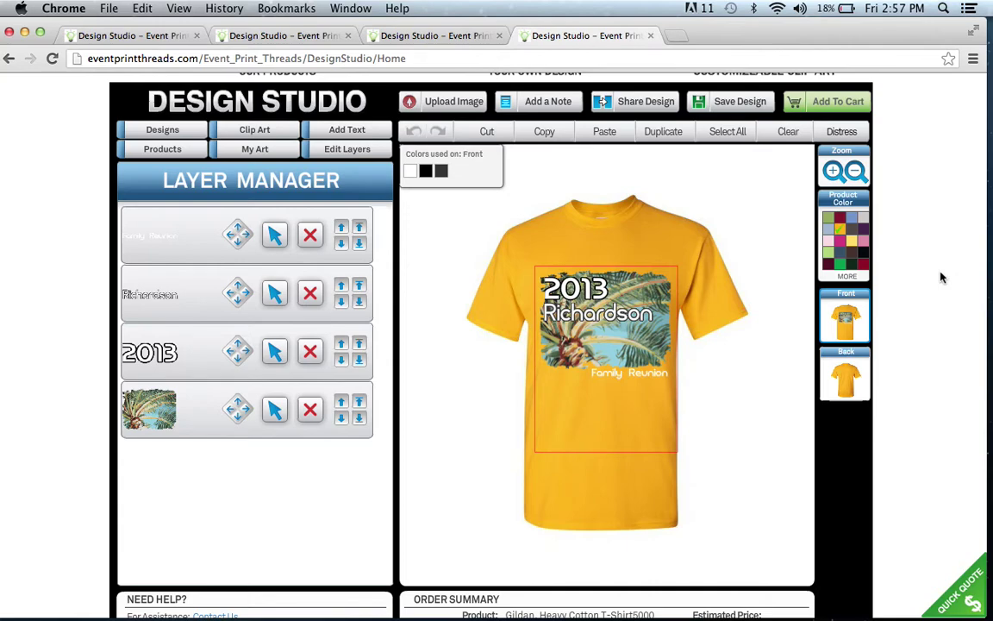
pyautogui.scroll(3, 846, 244)
pyautogui.scroll(5, 845, 244)
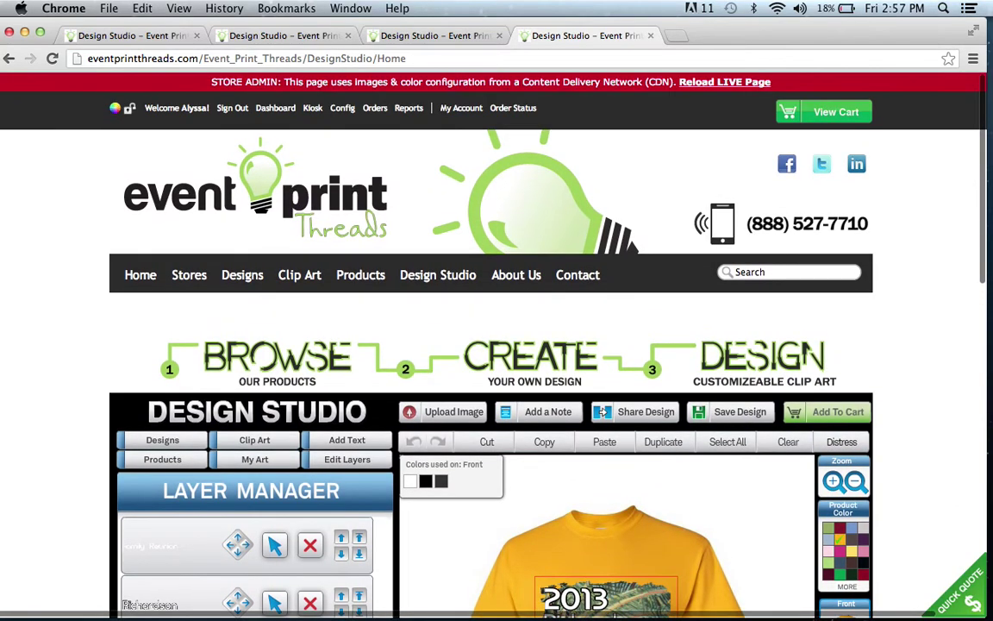
pyautogui.click(437, 280)
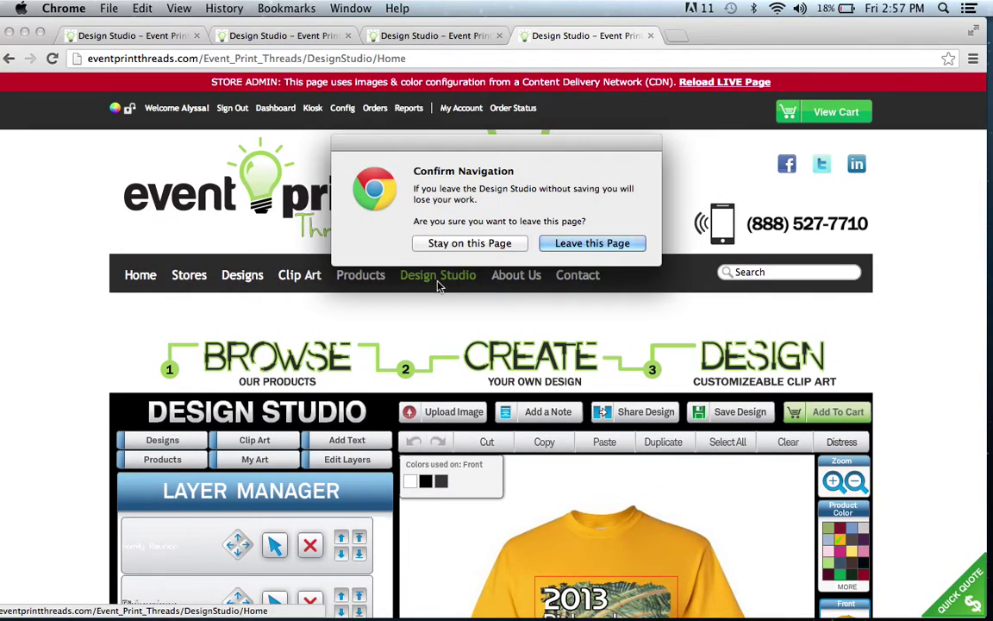
pyautogui.click(584, 244)
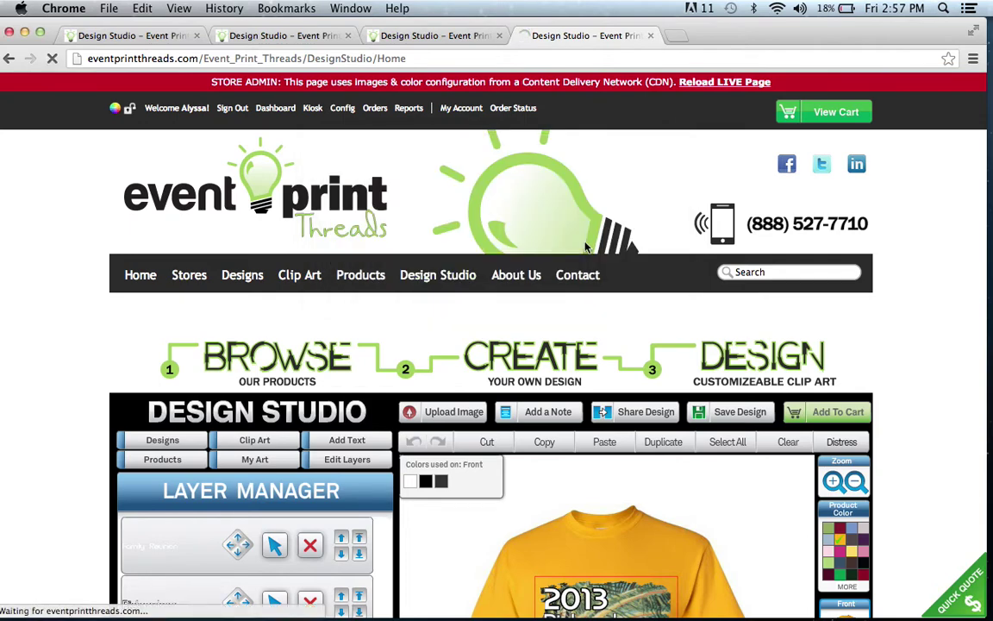
pyautogui.scroll(-2, 942, 333)
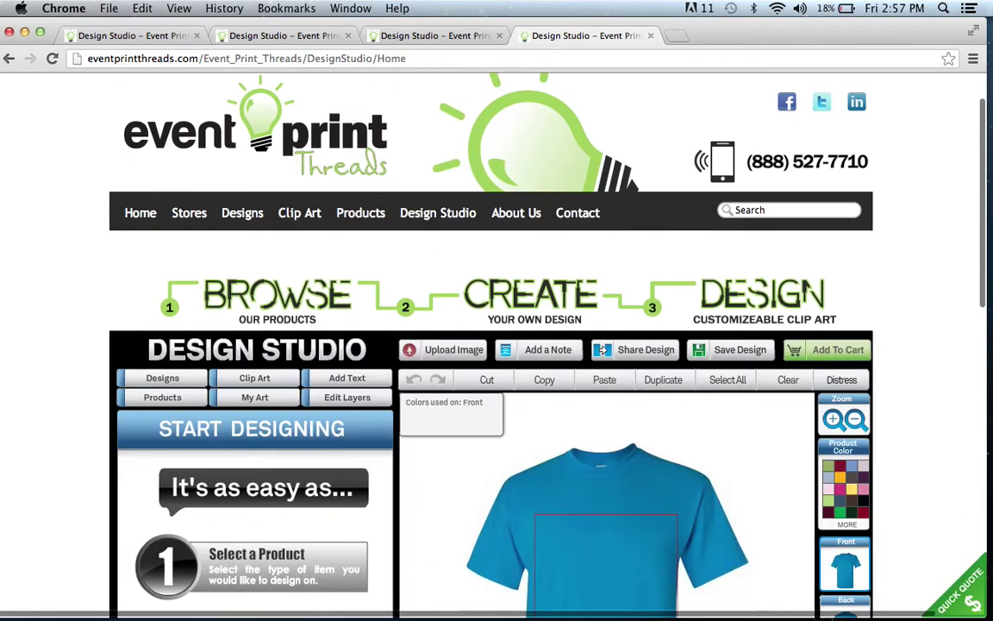
pyautogui.scroll(-5, 496, 345)
pyautogui.scroll(3, 602, 132)
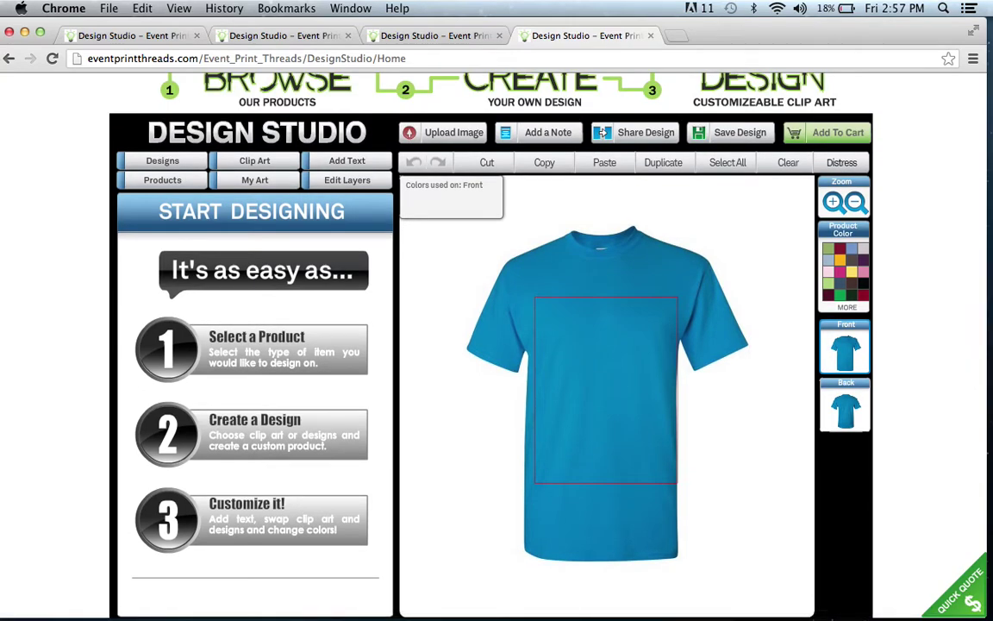
pyautogui.click(840, 261)
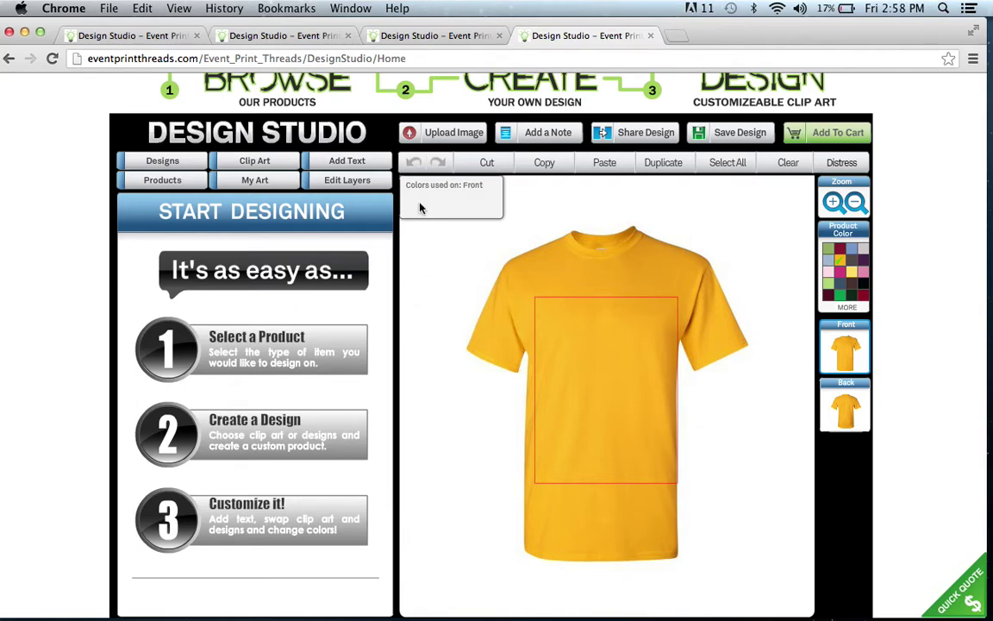
# Upload the image palmtreepainting.jpg from the Desktop folder
pyautogui.click(448, 135)
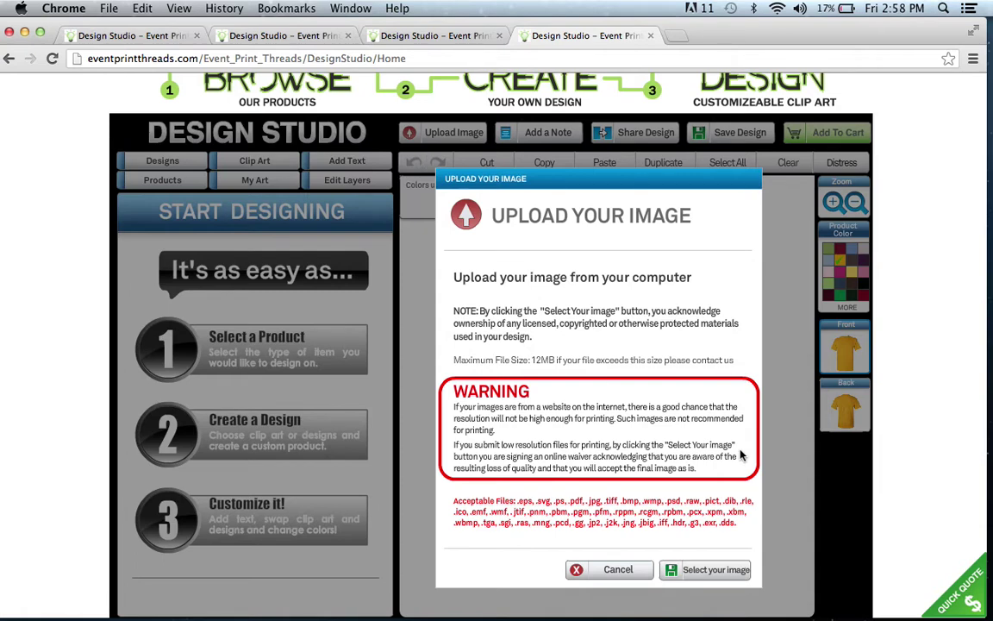
pyautogui.click(738, 573)
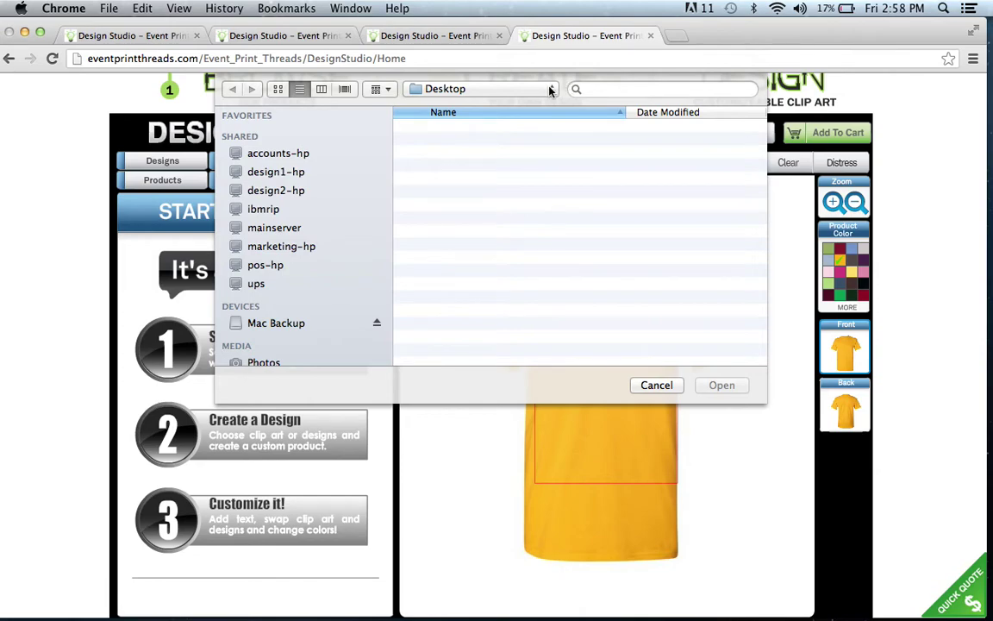
pyautogui.press('Down')
pyautogui.press('Down')
pyautogui.press('Down')
pyautogui.press('Down')
pyautogui.press('Down')
pyautogui.press('Down')
pyautogui.press('Down')
pyautogui.press('Down')
pyautogui.press('Down')
pyautogui.press('Down')
pyautogui.press('Down')
pyautogui.press('Down')
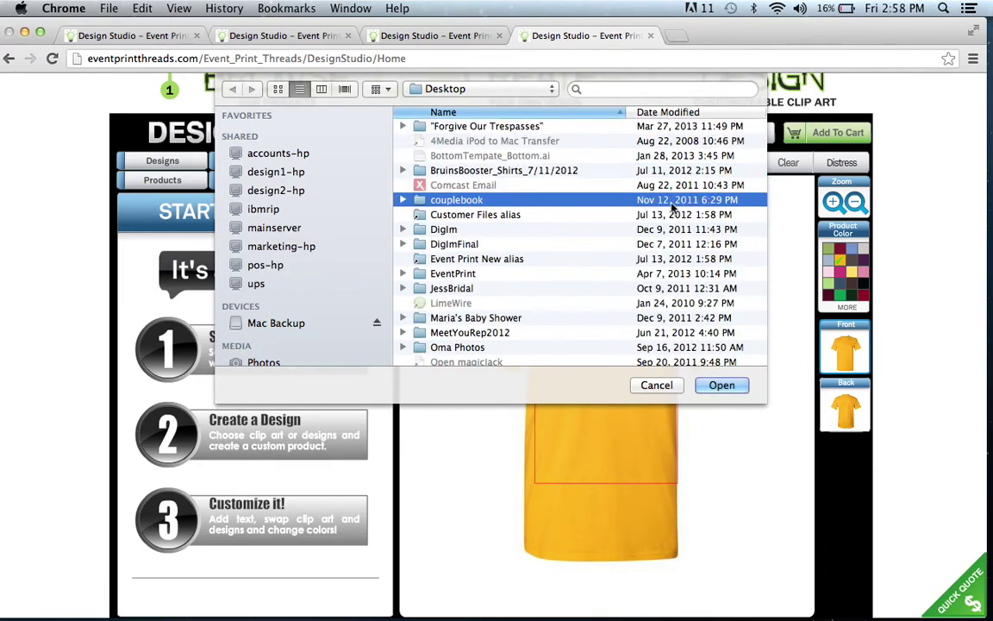
pyautogui.press('Down')
pyautogui.press('Down')
pyautogui.press('Down')
pyautogui.press('Down')
pyautogui.press('Down')
pyautogui.press('Down')
pyautogui.press('Down')
pyautogui.press('Down')
pyautogui.press('Down')
pyautogui.press('Down')
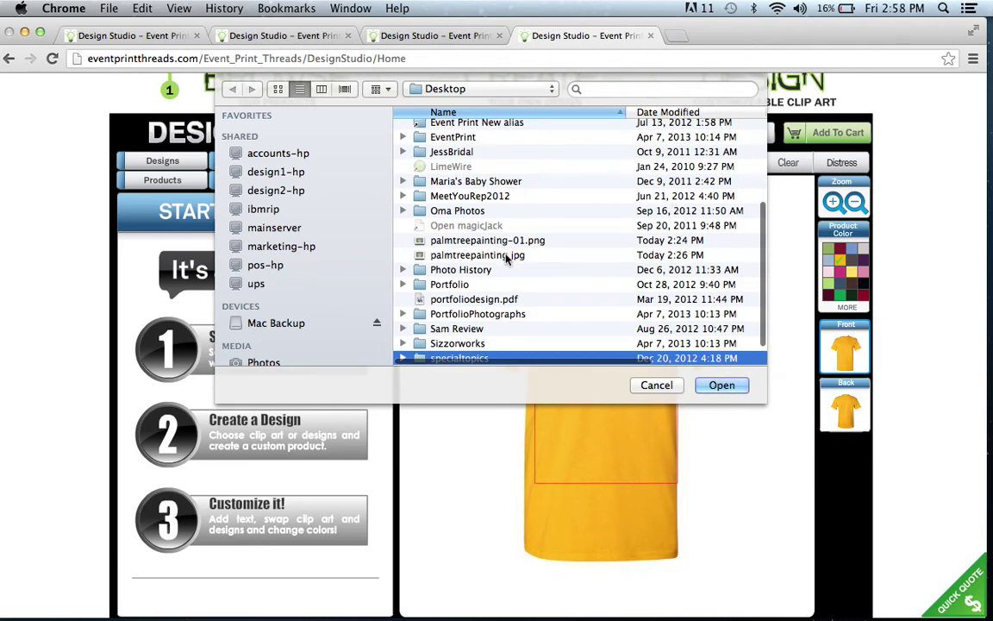
pyautogui.click(507, 256)
pyautogui.click(721, 386)
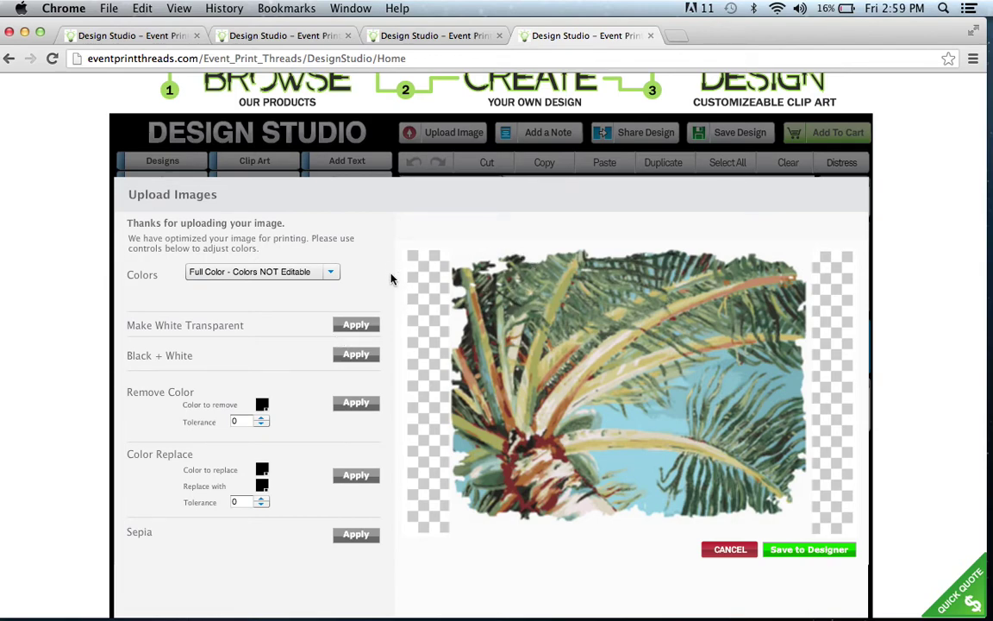
# Make the white in the palm tree image transparent, keep it in Full Color, and save it to the designer
pyautogui.click(354, 333)
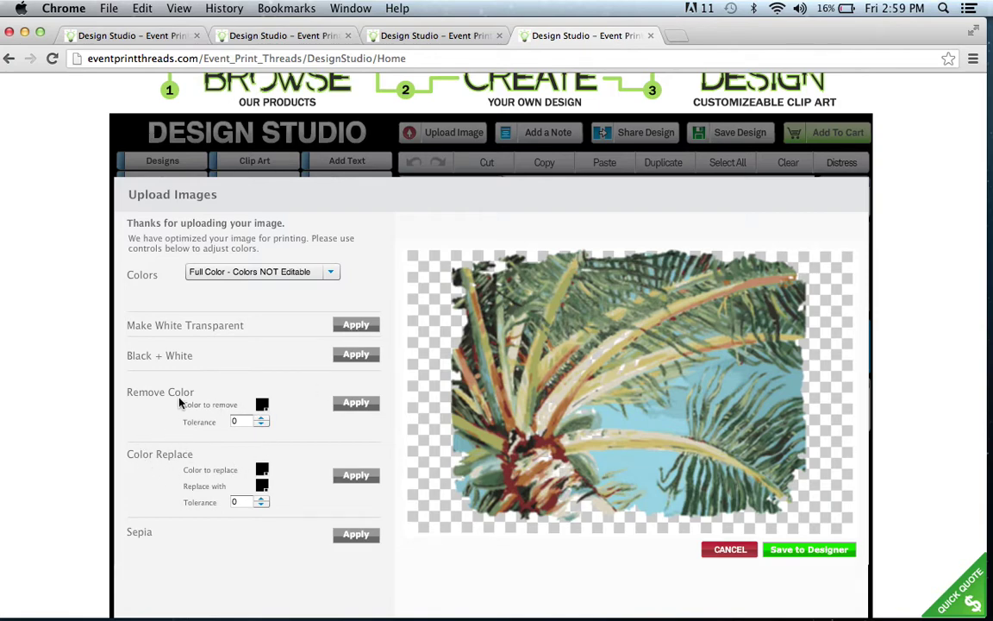
pyautogui.click(331, 272)
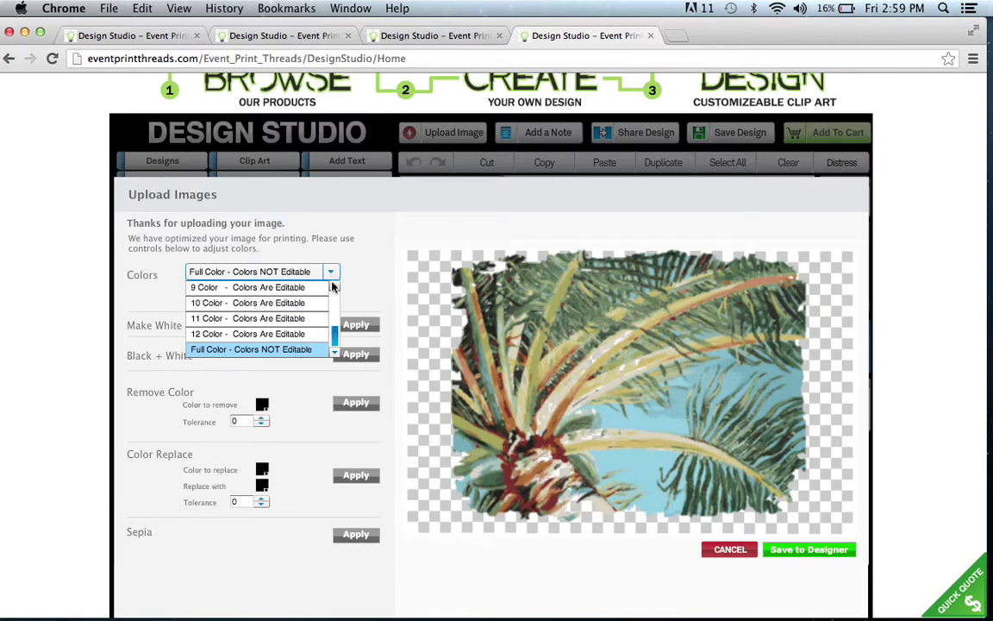
pyautogui.click(331, 273)
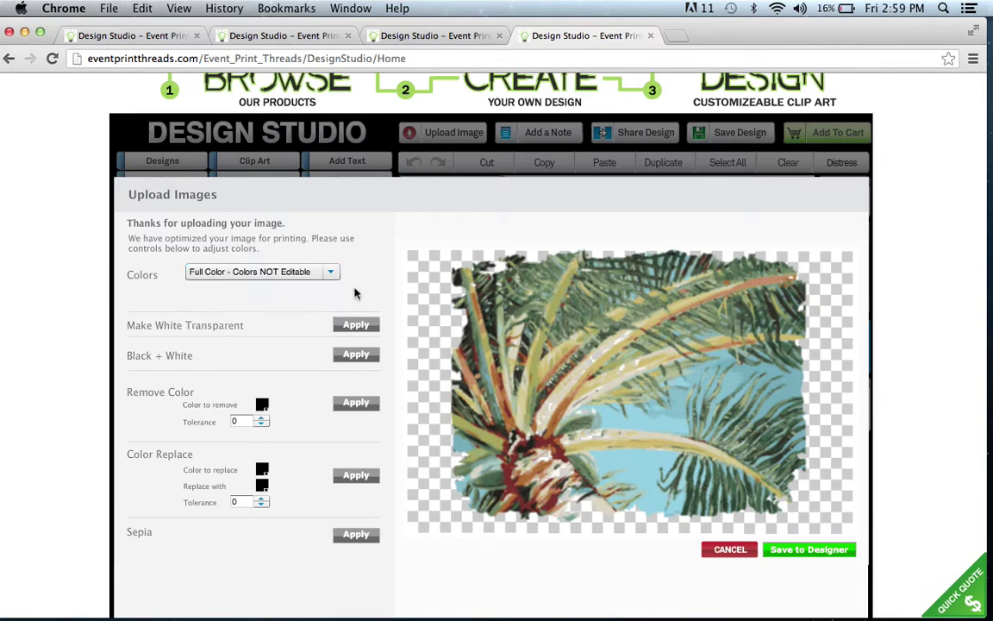
pyautogui.click(823, 550)
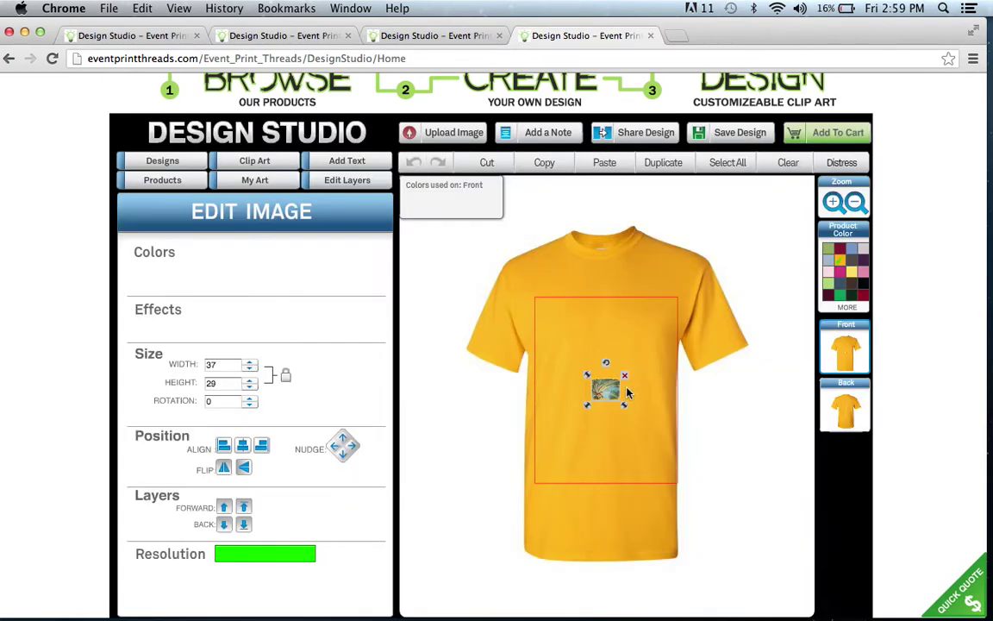
# Enlarge the palm tree image to about 165 wide by 131 high and move it to the top of the print area
pyautogui.moveTo(564, 342); pyautogui.dragTo(536, 290)
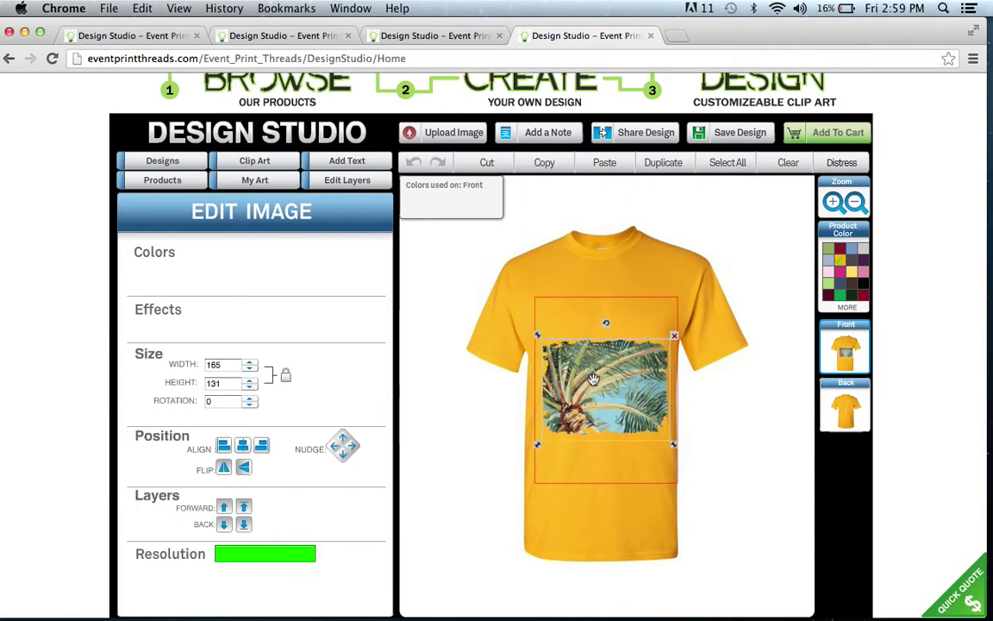
pyautogui.moveTo(539, 341); pyautogui.dragTo(541, 307)
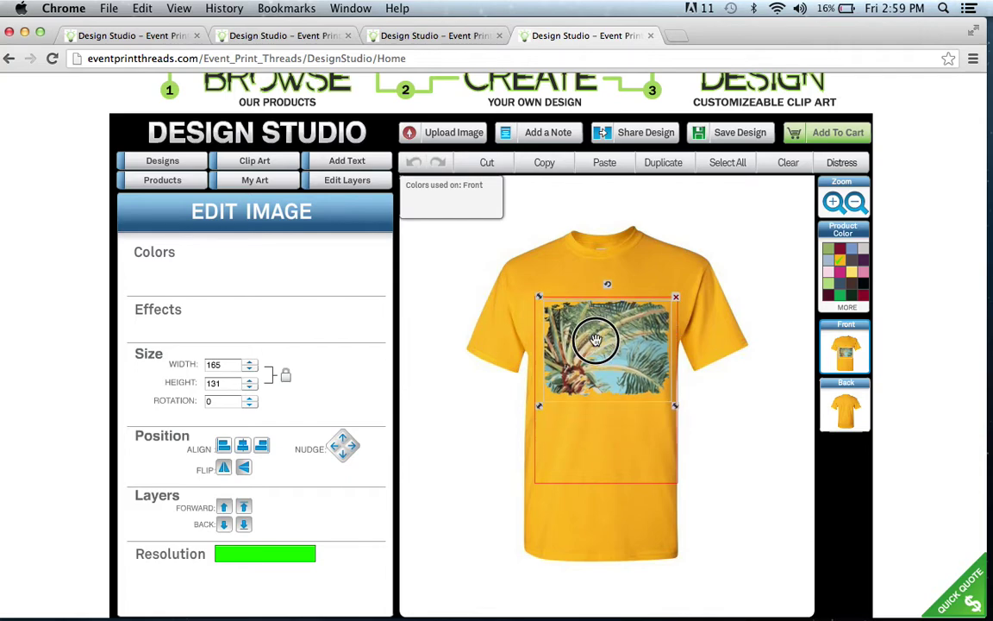
pyautogui.click(592, 485)
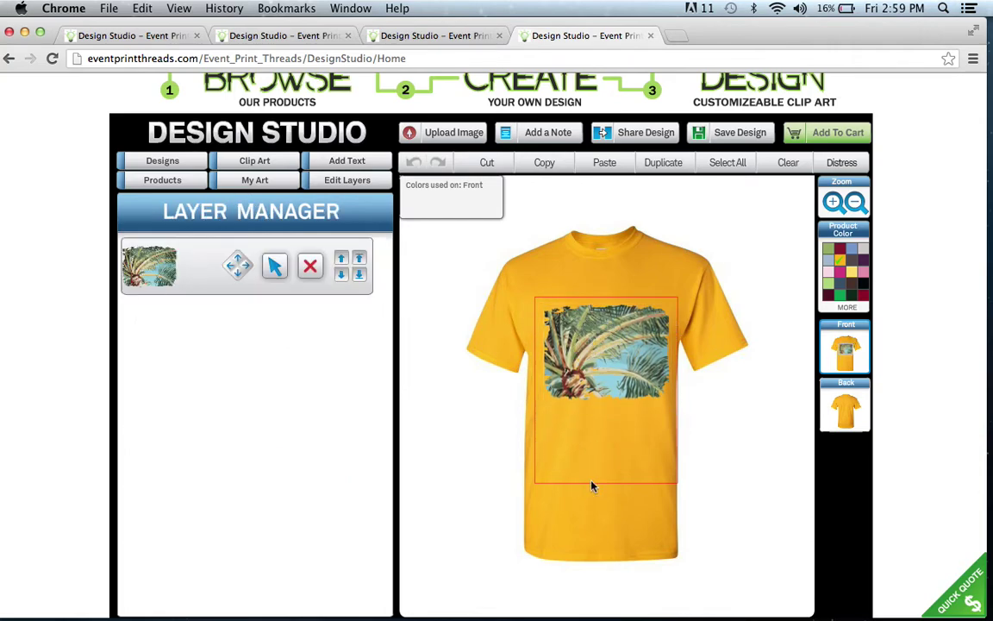
# Add a text reading "2013" to the front of the yellow shirt
pyautogui.click(366, 162)
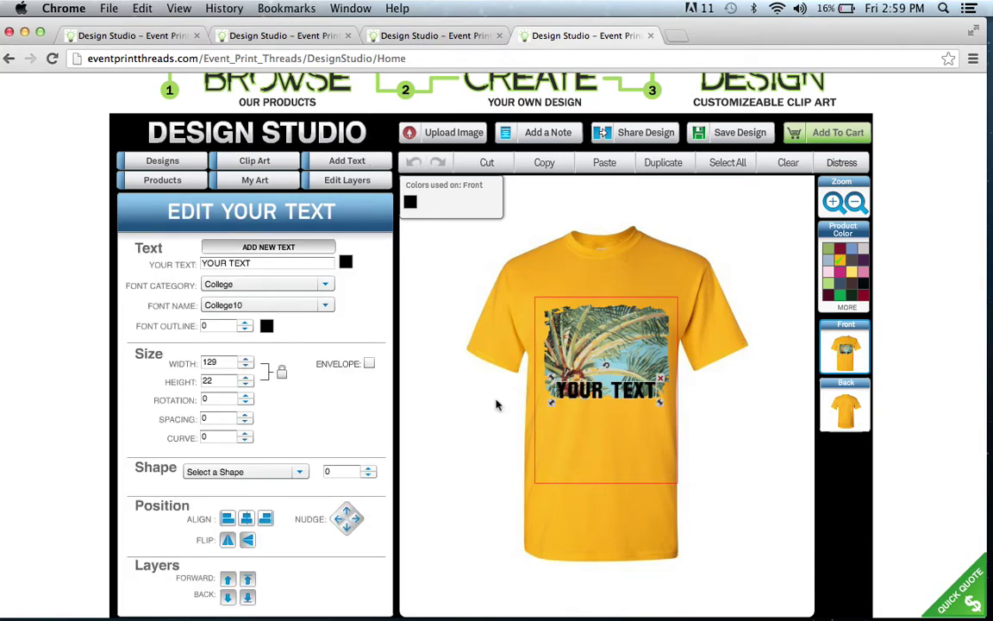
pyautogui.tripleClick(271, 263)
pyautogui.write('2')
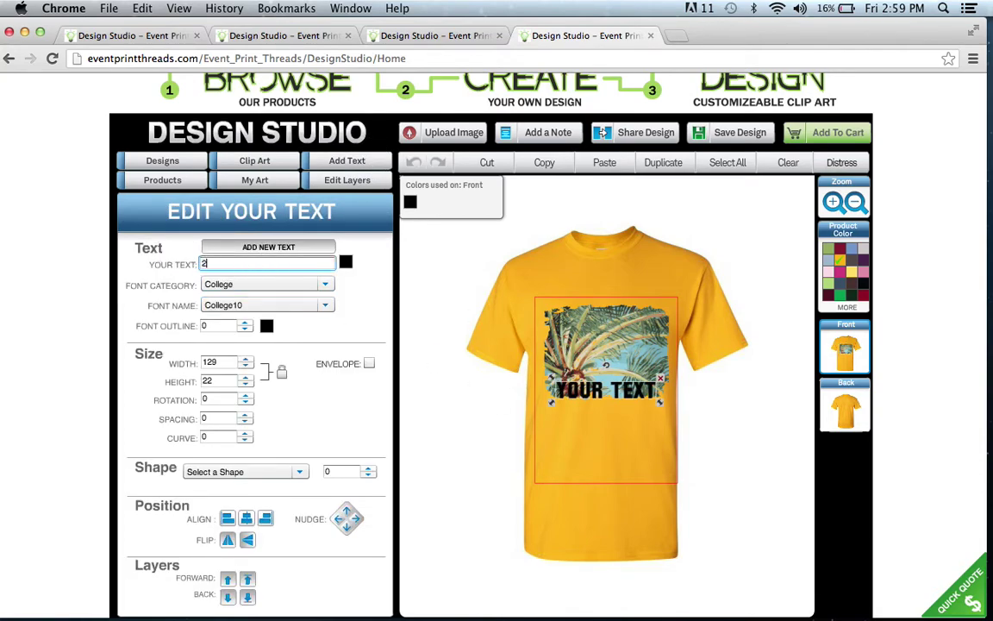
pyautogui.write('013')
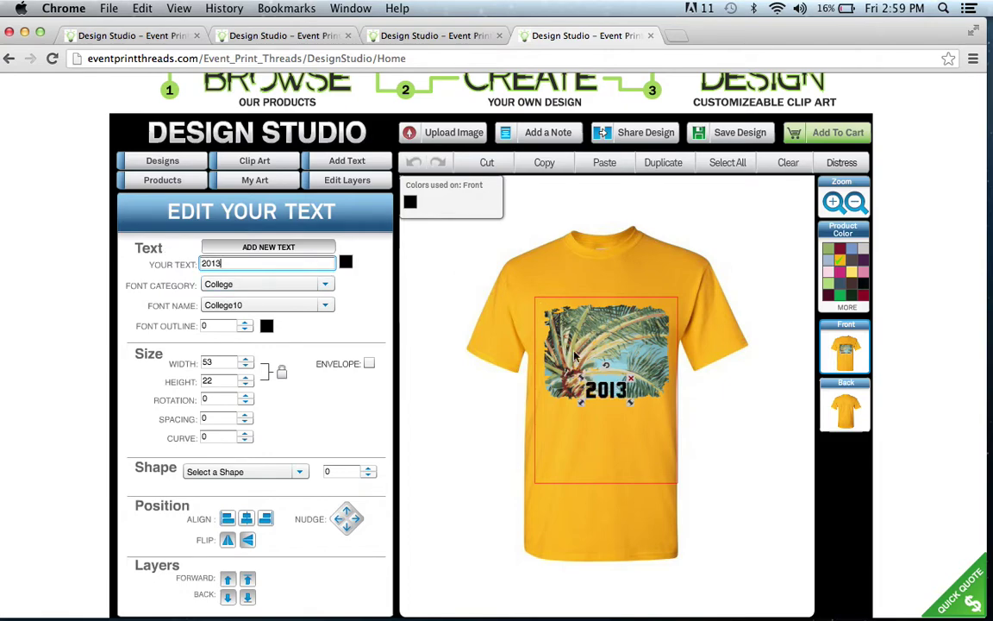
# Enlarge the 2013 text over the palm image's upper-left corner to about 92 wide by 33 high and set its font to Block28
pyautogui.click(631, 407)
pyautogui.moveTo(631, 407); pyautogui.dragTo(602, 328)
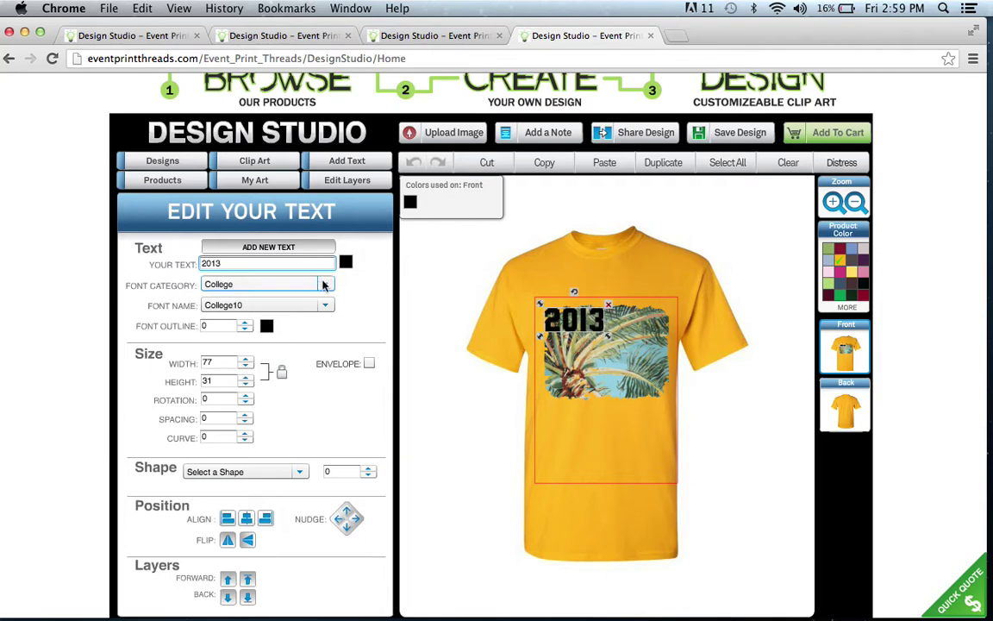
pyautogui.click(325, 285)
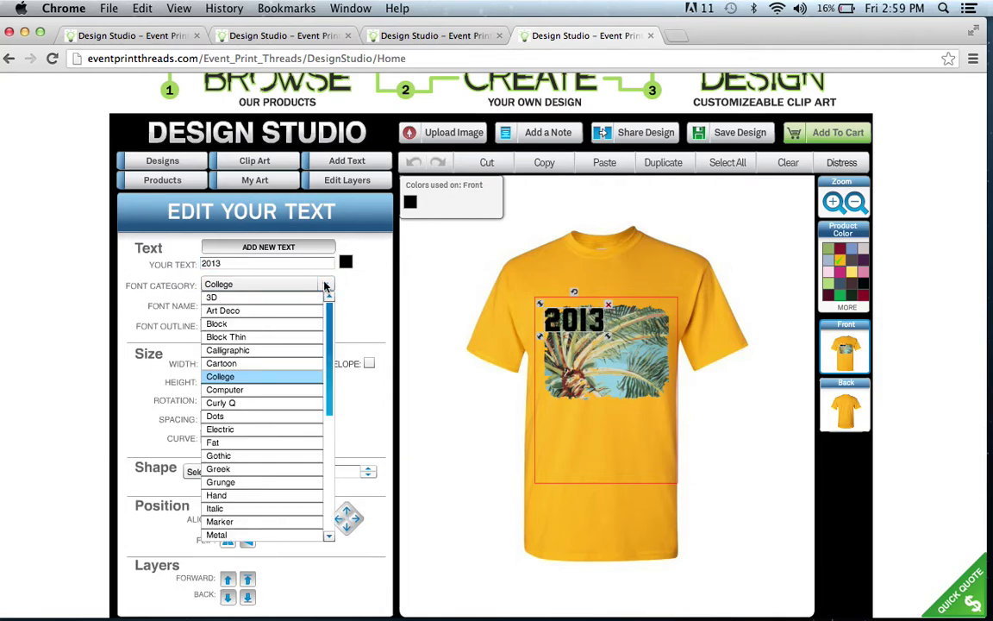
pyautogui.click(306, 323)
pyautogui.click(325, 306)
pyautogui.moveTo(332, 349); pyautogui.dragTo(323, 541)
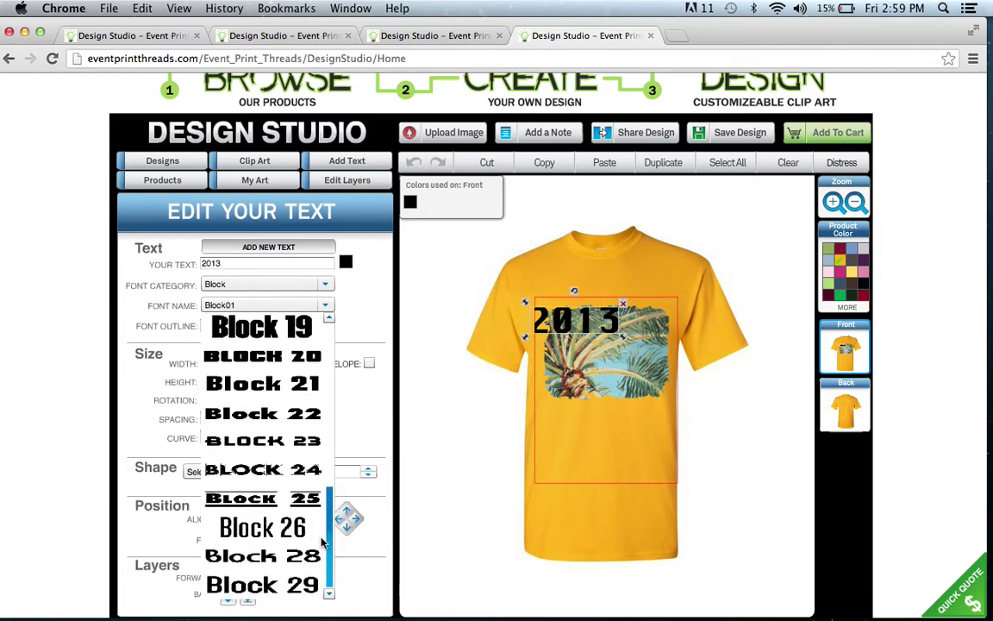
pyautogui.click(259, 560)
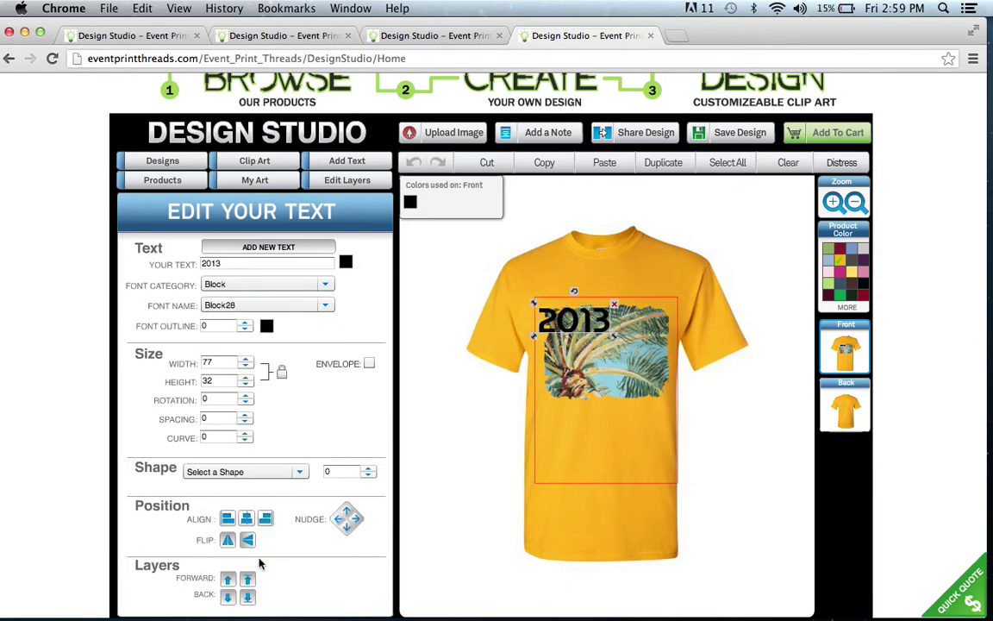
pyautogui.click(502, 288)
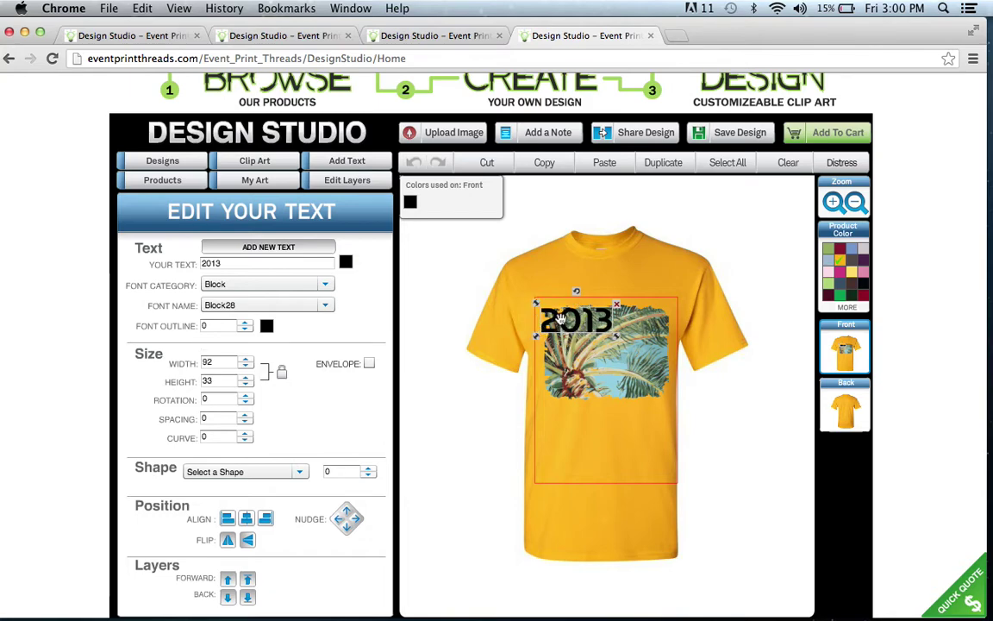
# Color the 2013 text white
pyautogui.click(346, 262)
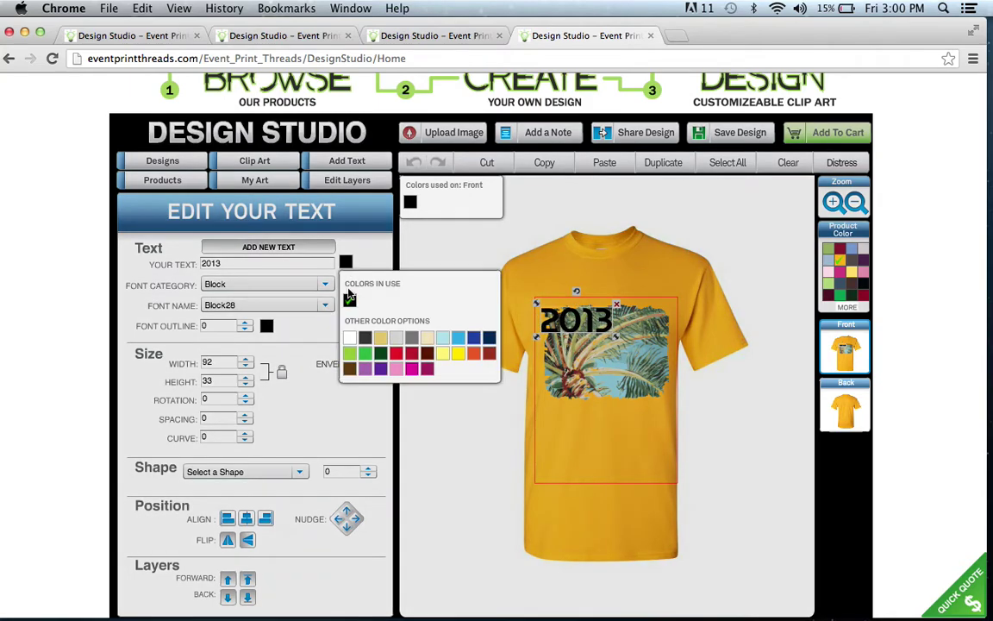
pyautogui.click(371, 333)
pyautogui.click(613, 330)
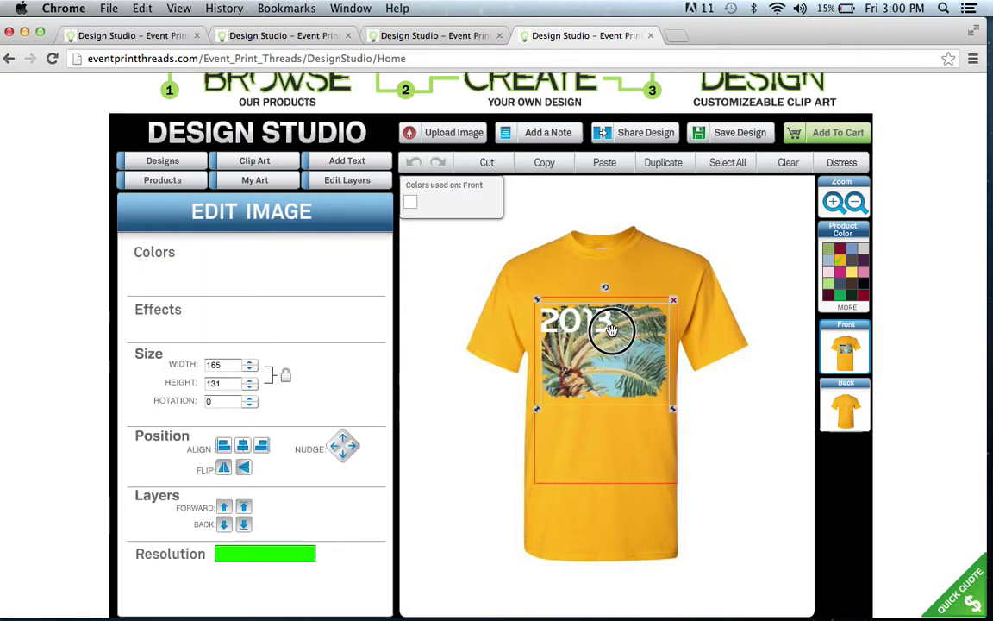
pyautogui.click(494, 428)
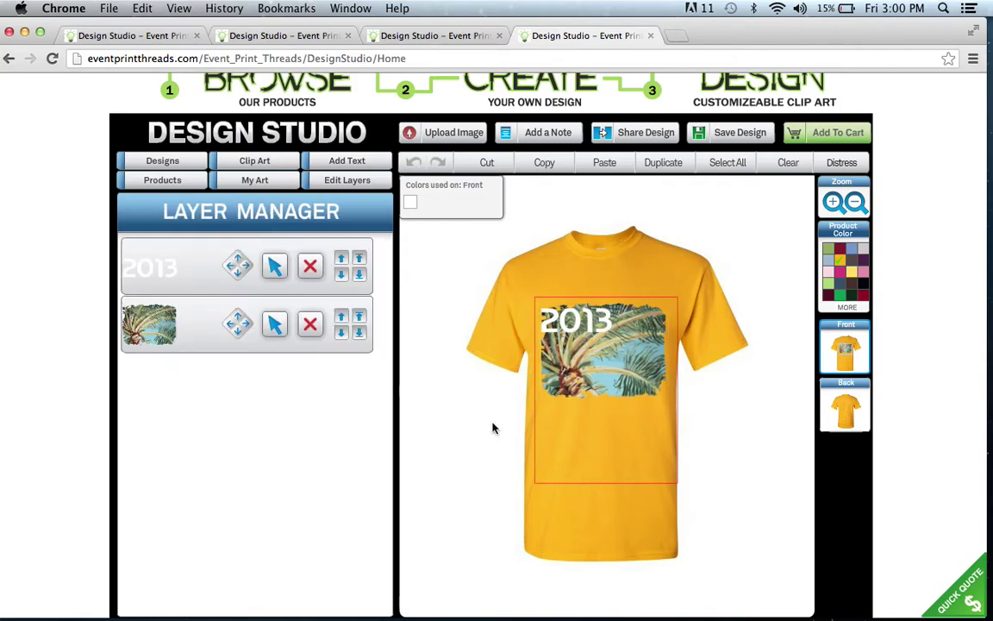
# Add a text with the family's surname to the shirt front and color it white
pyautogui.click(326, 166)
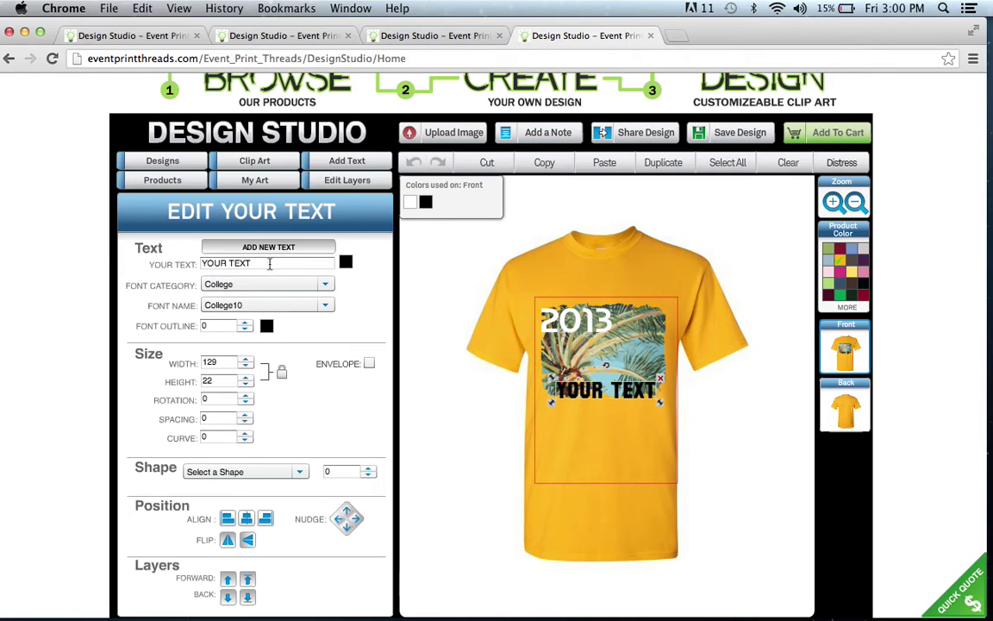
pyautogui.moveTo(268, 264); pyautogui.dragTo(121, 250)
pyautogui.write('Ric')
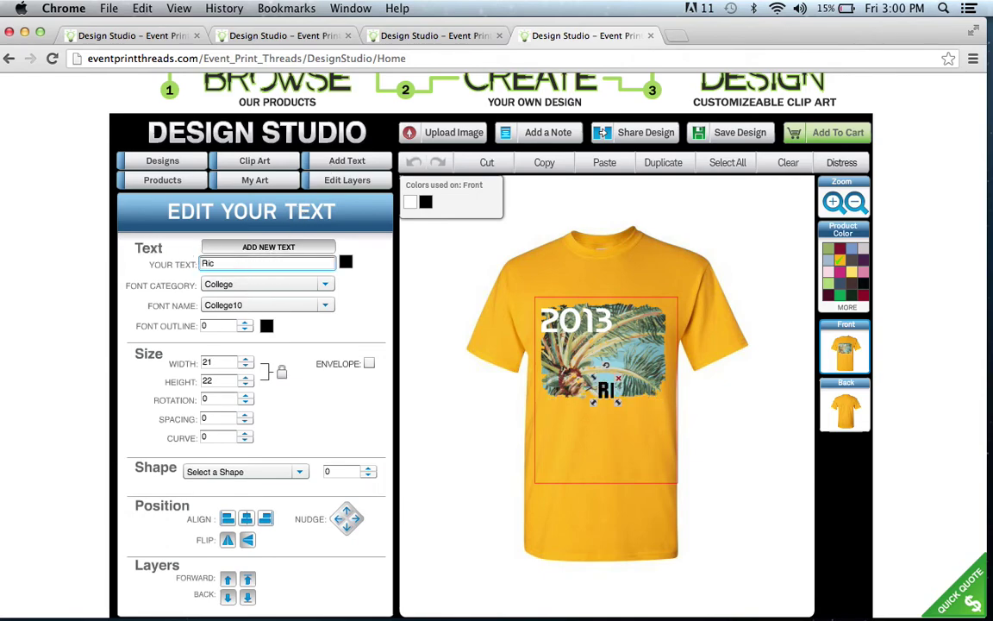
pyautogui.write('hardson')
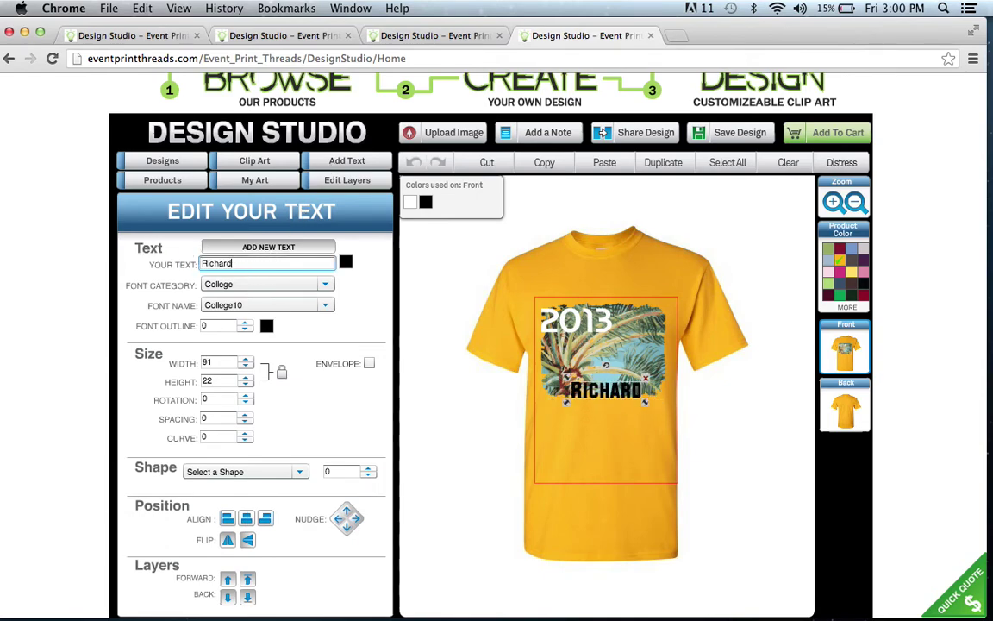
pyautogui.click(345, 266)
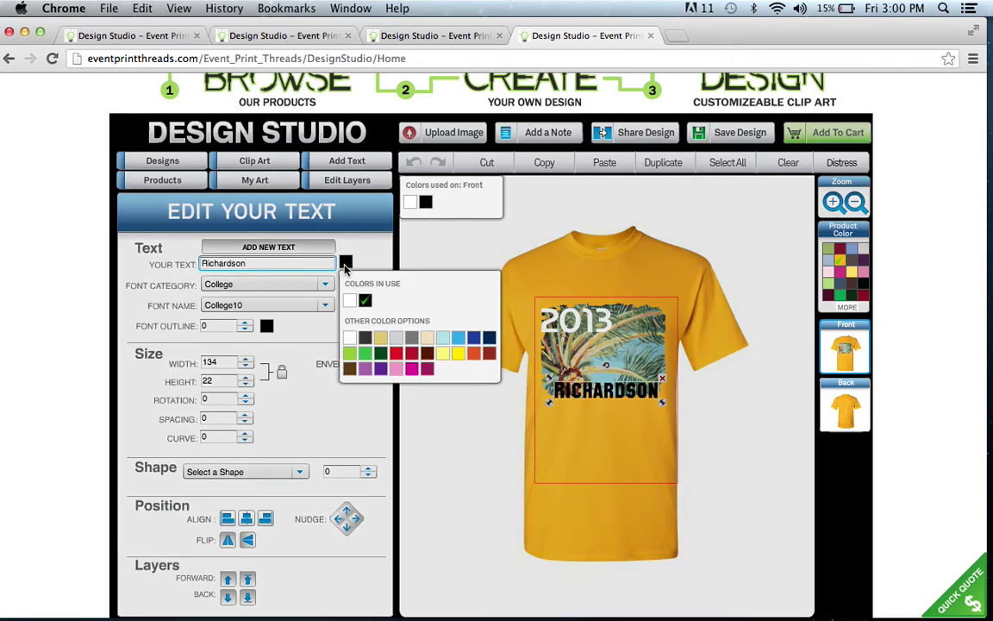
pyautogui.click(350, 339)
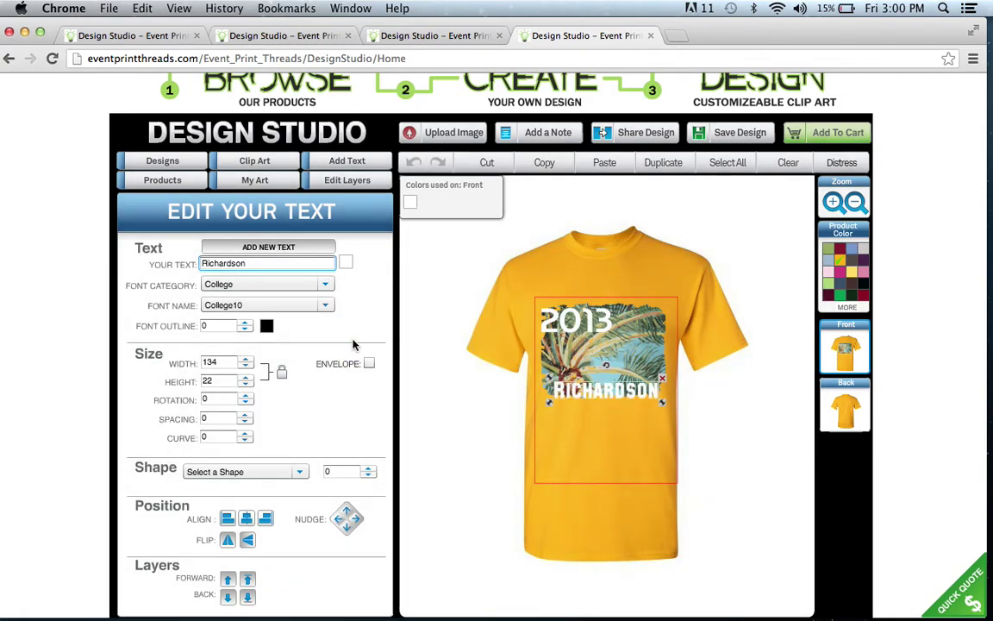
# Set the surname text's font to Block Thin01, then shrink it and place it directly below 2013 on the palm image
pyautogui.click(326, 285)
pyautogui.click(276, 337)
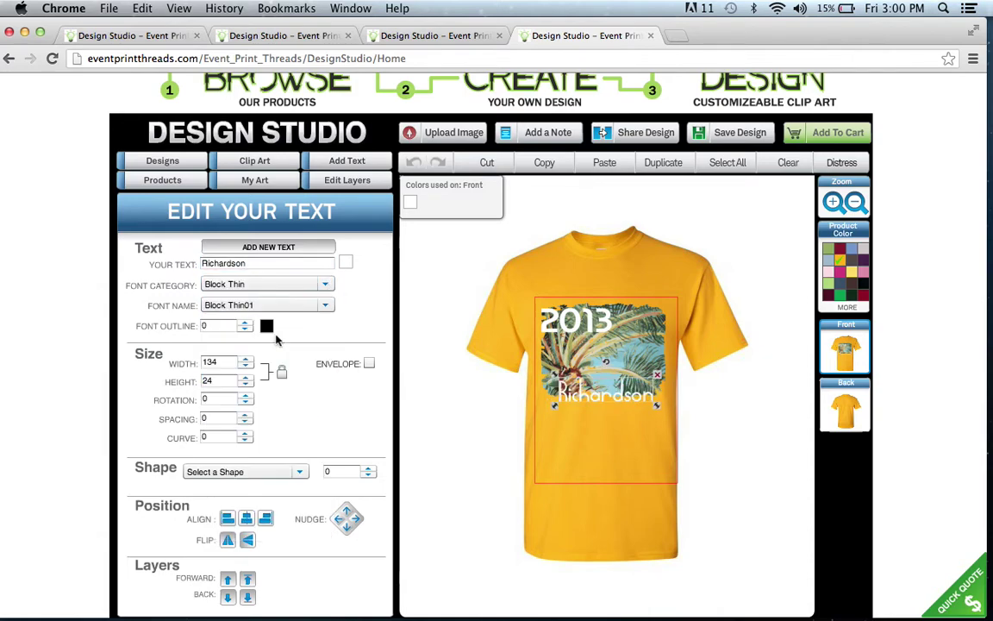
pyautogui.click(611, 399)
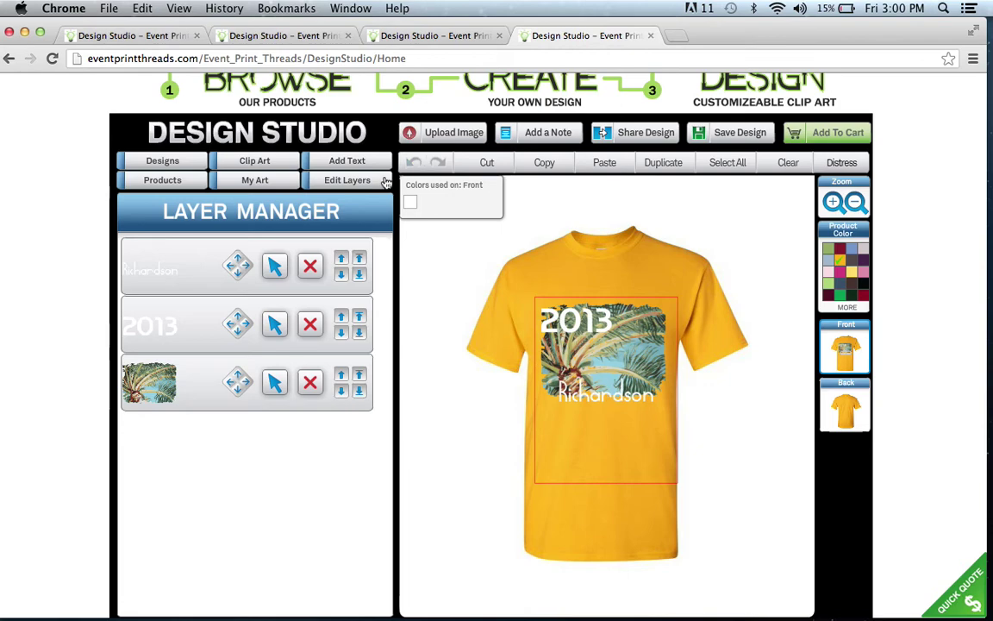
pyautogui.click(251, 248)
pyautogui.moveTo(622, 402); pyautogui.dragTo(603, 345)
pyautogui.click(617, 460)
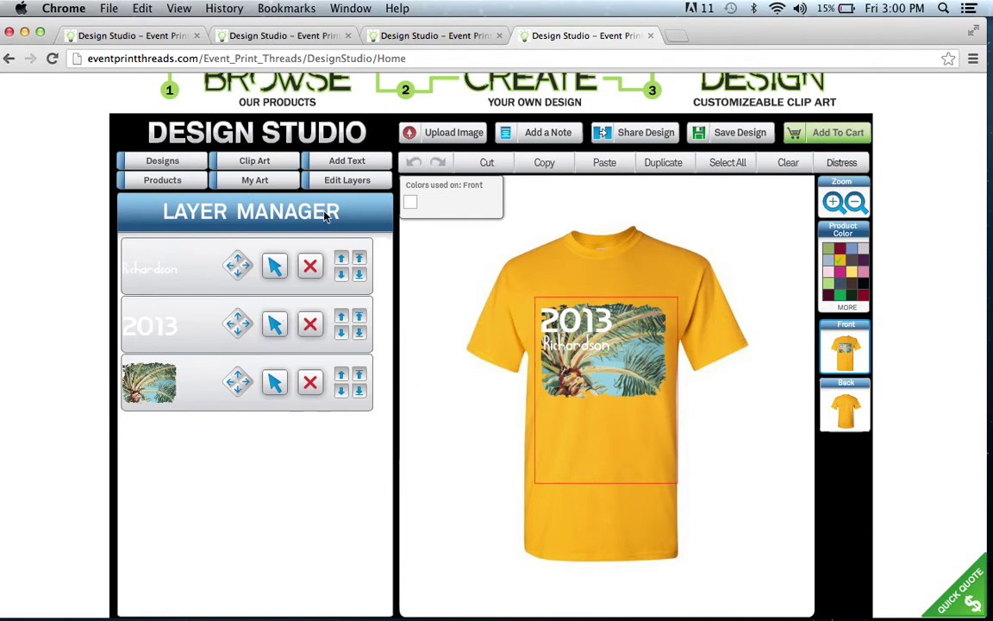
# Add a text reading "Family Reunion" to the shirt front
pyautogui.click(329, 163)
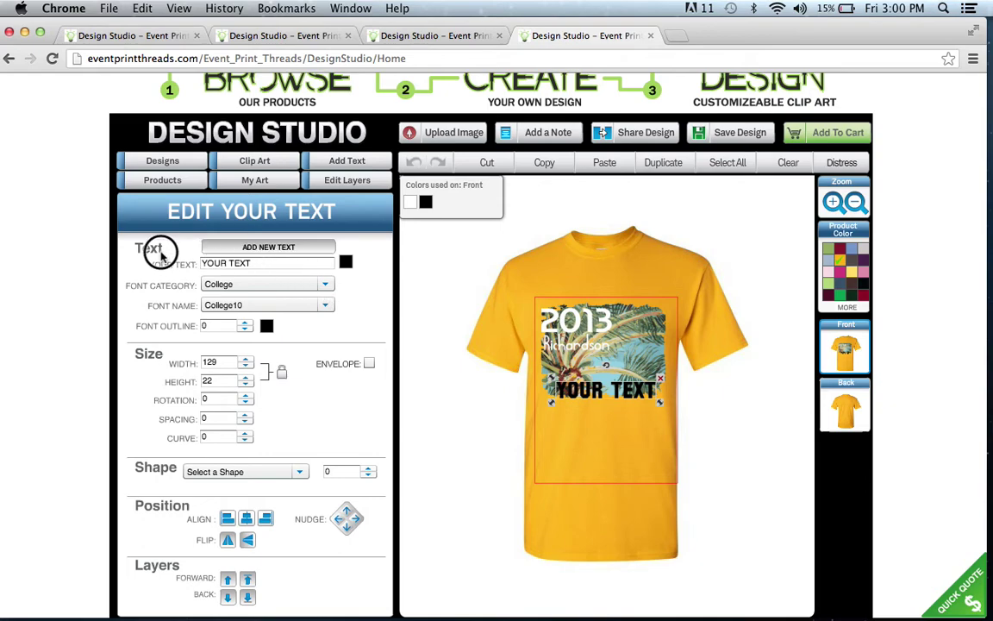
pyautogui.click(224, 263)
pyautogui.moveTo(278, 265); pyautogui.dragTo(199, 250)
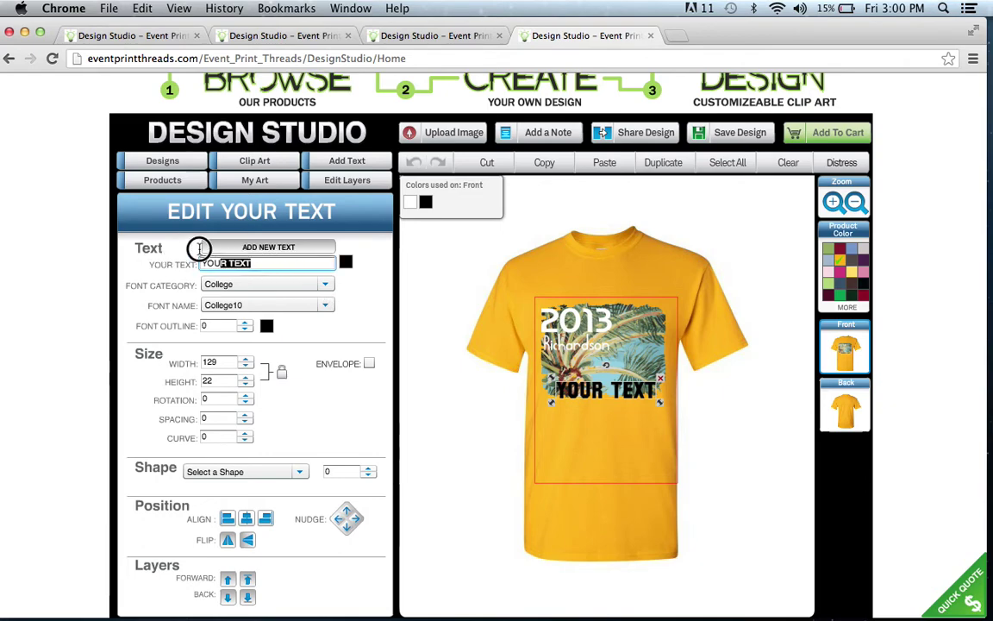
pyautogui.write('Family')
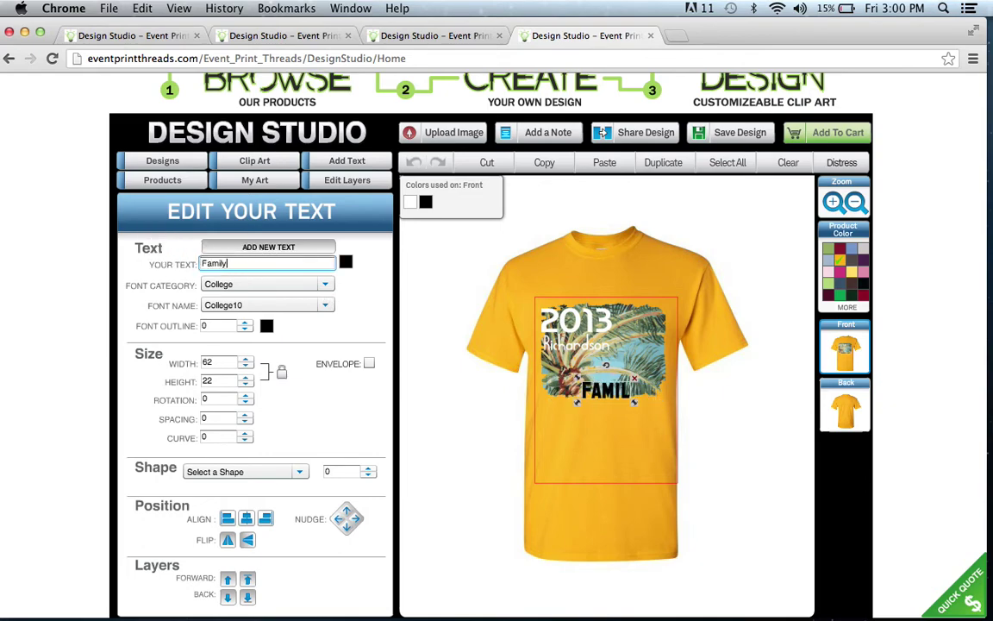
pyautogui.write(' Reuni')
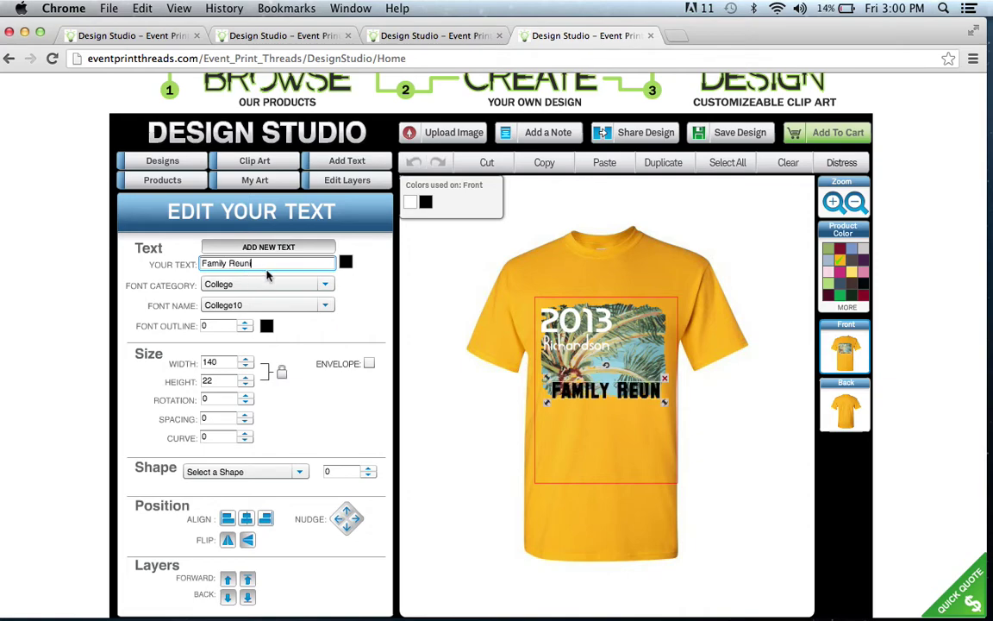
pyautogui.write('on')
# Set the Family Reunion text's font to Block Thin01 and color it white
pyautogui.click(272, 285)
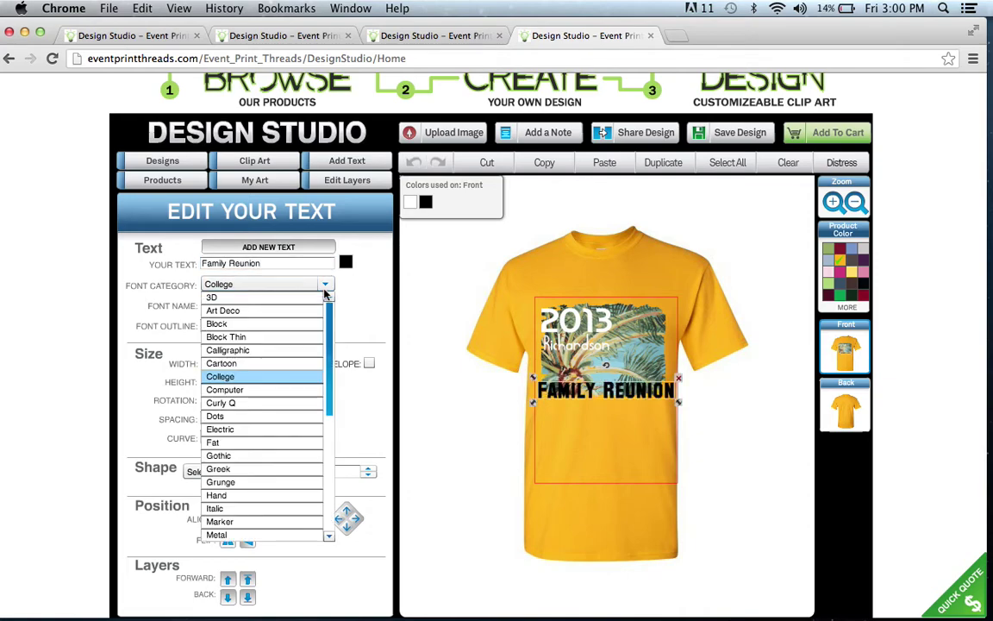
pyautogui.click(289, 337)
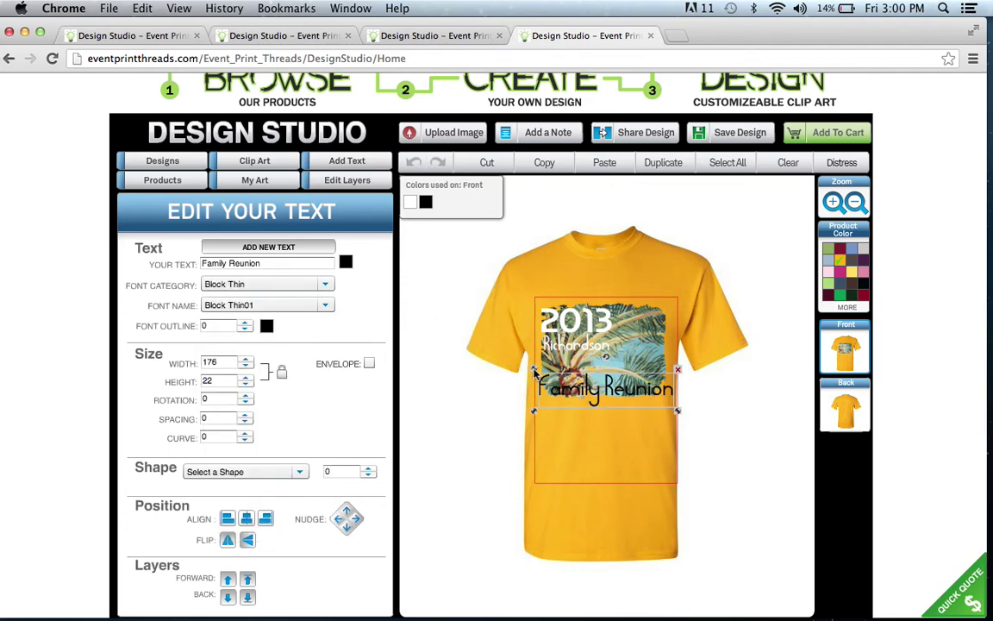
pyautogui.click(345, 261)
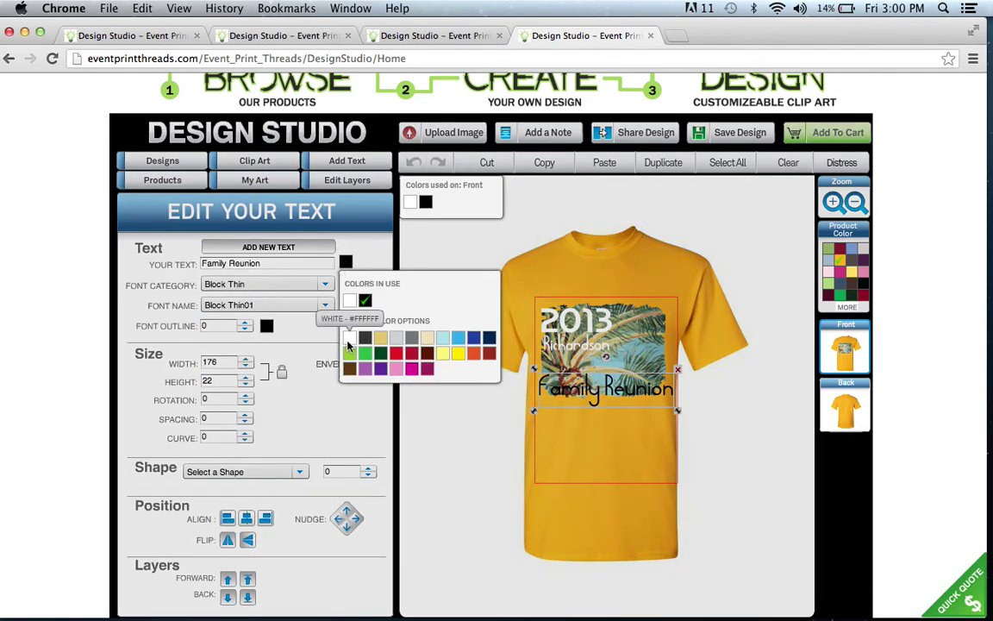
pyautogui.click(349, 339)
# Shrink the Family Reunion text to about 94 wide by 23 high and place it just below the palm image's lower-right corner
pyautogui.moveTo(535, 417); pyautogui.dragTo(585, 424)
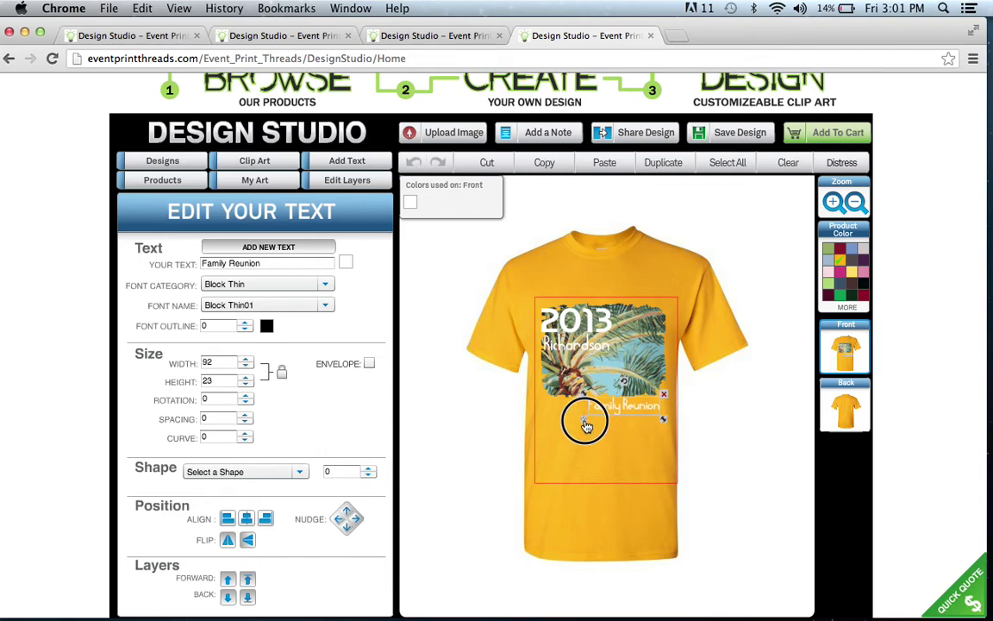
pyautogui.click(606, 448)
pyautogui.click(648, 411)
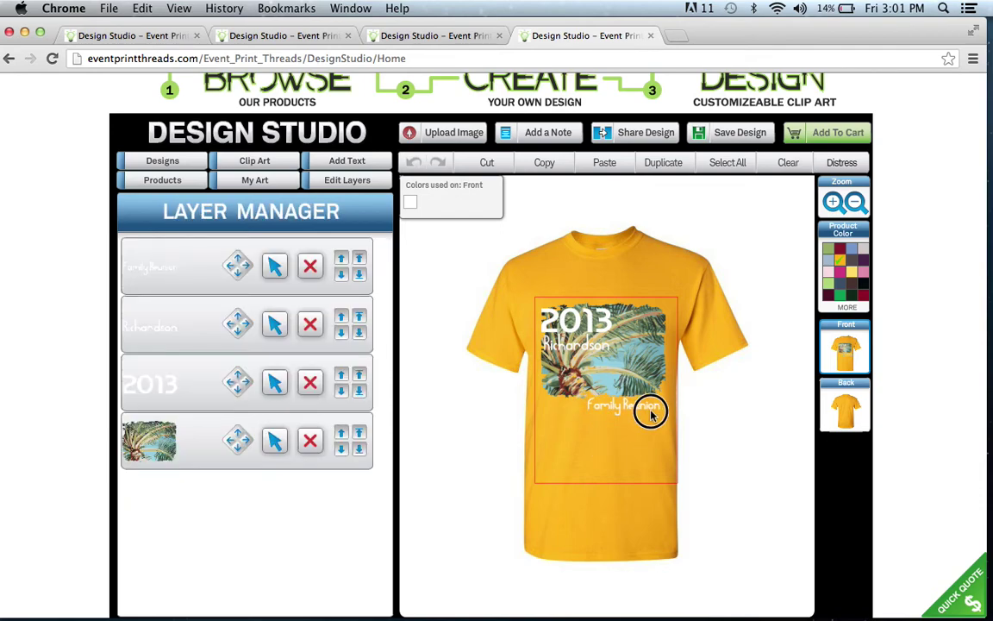
pyautogui.click(653, 409)
pyautogui.moveTo(653, 408); pyautogui.dragTo(661, 405)
pyautogui.press('Down')
pyautogui.click(705, 433)
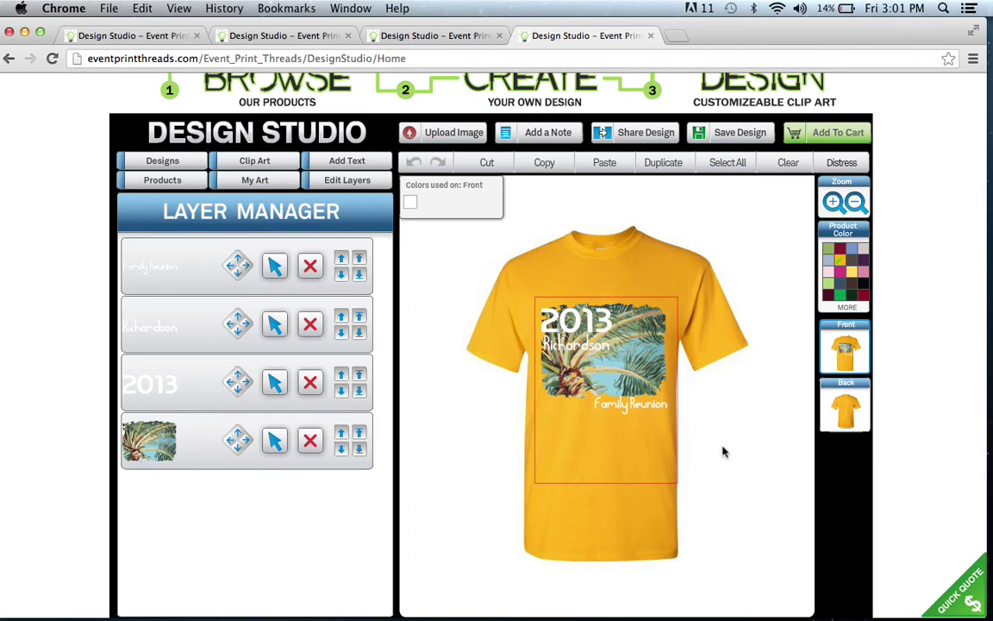
# Shift the Family Reunion text slightly left to line it up with the palm image's right edge
pyautogui.click(594, 392)
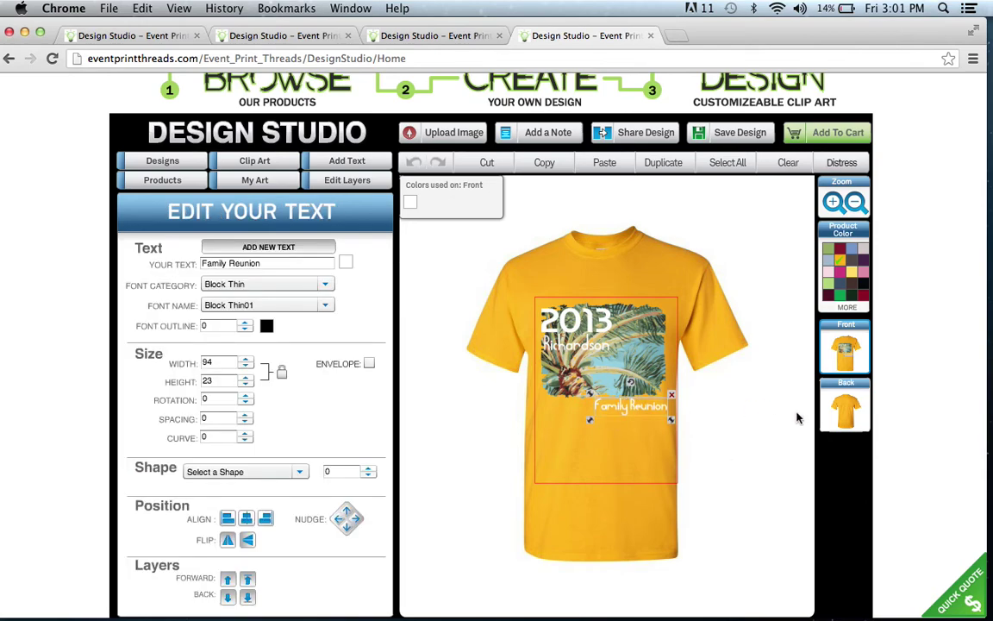
pyautogui.click(751, 428)
pyautogui.click(658, 409)
pyautogui.moveTo(658, 408); pyautogui.dragTo(655, 408)
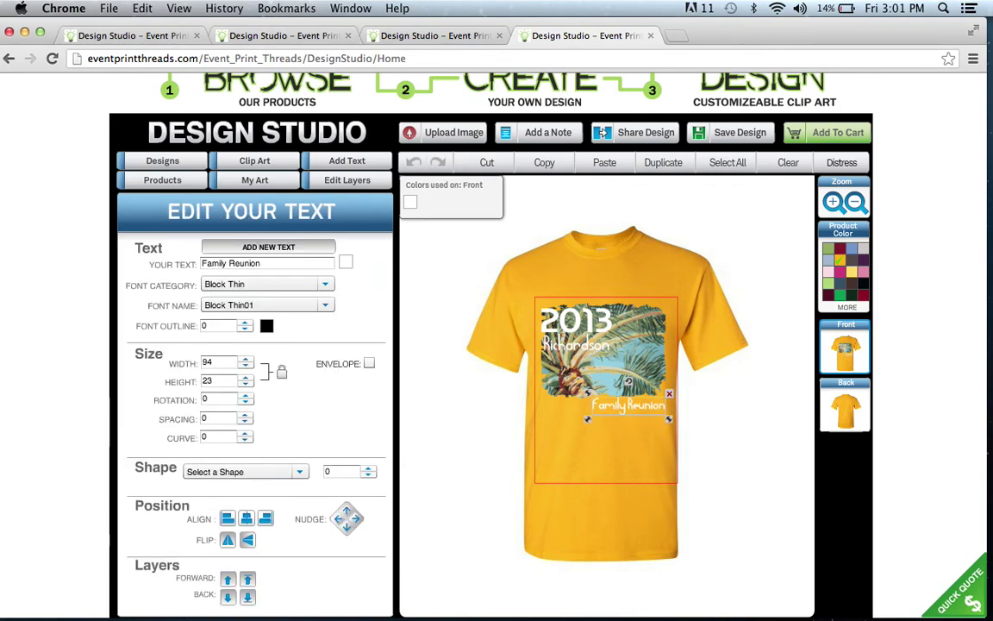
pyautogui.click(735, 438)
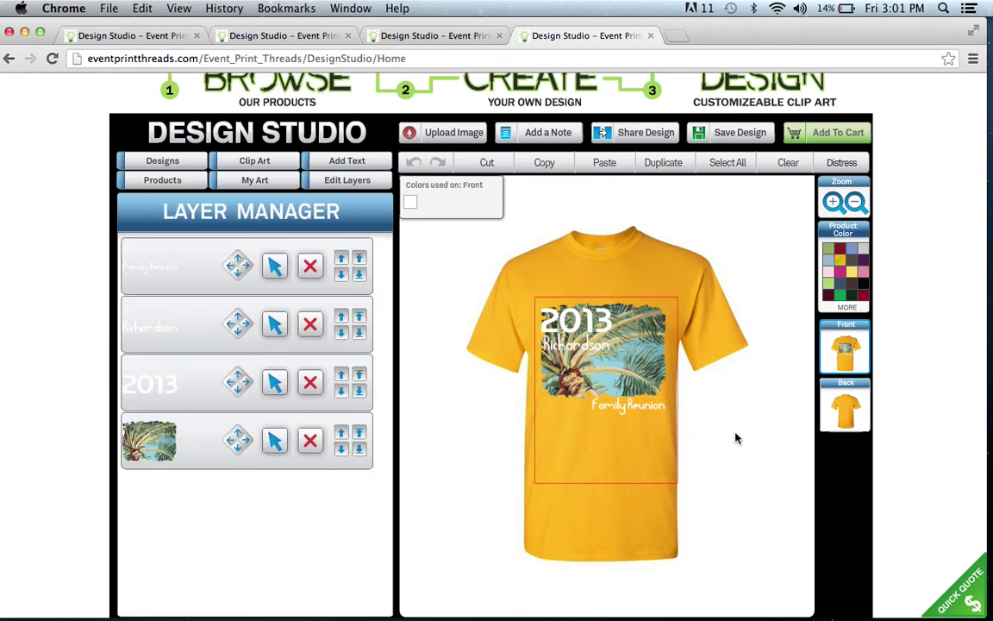